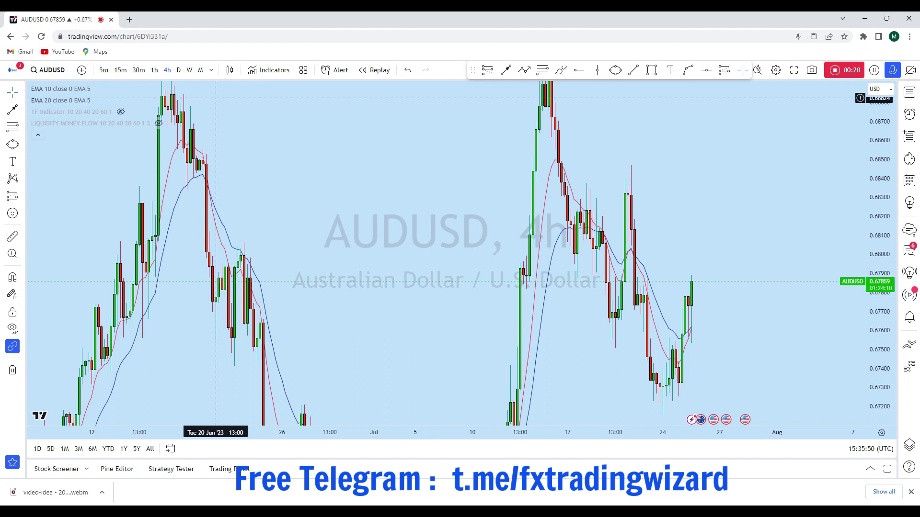
Switch AUDUSD to the monthly timeframe and frame the 2016–2025 candles.
{"action": "left_click", "coordinate": [201, 70]}
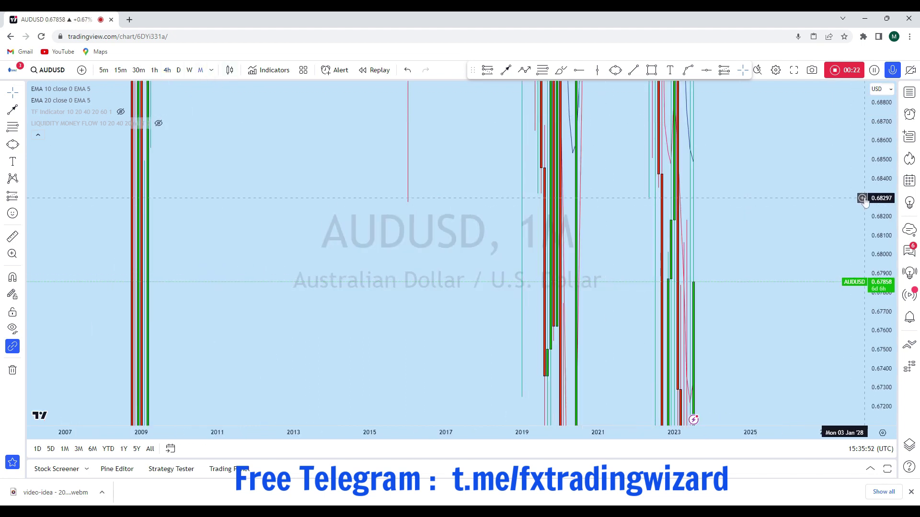
{"action": "left_click_drag", "start_coordinate": [878, 207], "coordinate": [878, 390]}
{"action": "scroll", "coordinate": [622, 305], "scroll_direction": "up", "scroll_amount": 3}
{"action": "left_click", "coordinate": [22, 92]}
{"action": "left_click_drag", "start_coordinate": [495, 184], "coordinate": [791, 158]}
{"action": "scroll", "coordinate": [702, 260], "scroll_direction": "up", "scroll_amount": 3}
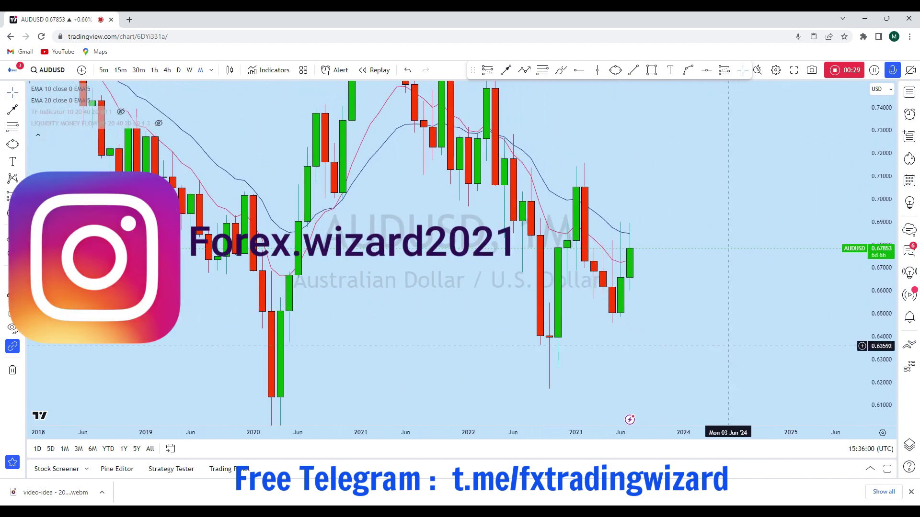
{"action": "left_click_drag", "start_coordinate": [691, 314], "coordinate": [686, 310]}
Brush short marks under the recent monthly swing lows, then undo them.
{"action": "left_click", "coordinate": [560, 70]}
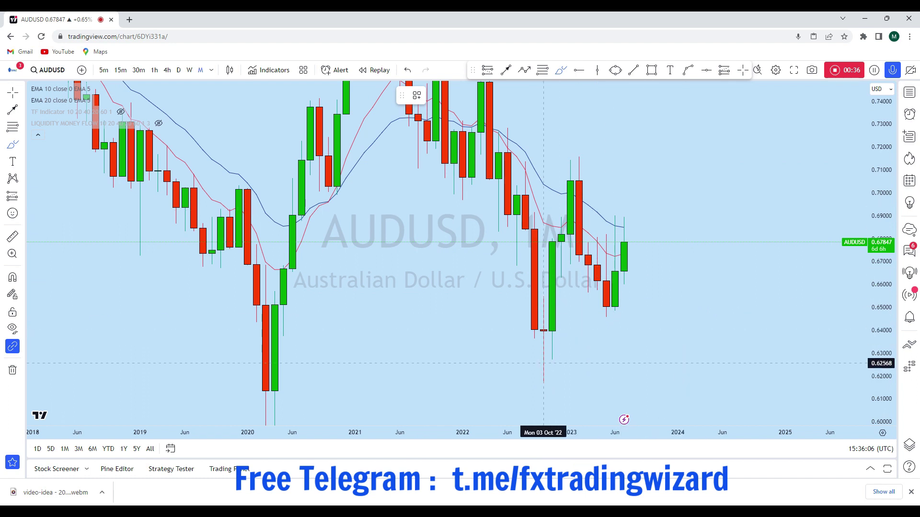
{"action": "left_click_drag", "start_coordinate": [527, 378], "coordinate": [570, 367]}
{"action": "left_click_drag", "start_coordinate": [599, 326], "coordinate": [624, 327]}
{"action": "left_click_drag", "start_coordinate": [617, 317], "coordinate": [633, 315]}
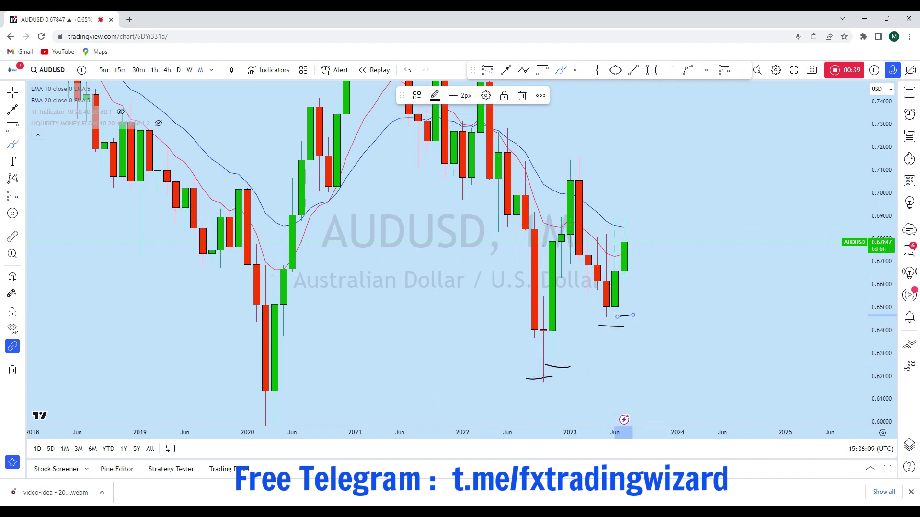
{"action": "left_click", "coordinate": [407, 71]}
{"action": "left_click", "coordinate": [407, 71]}
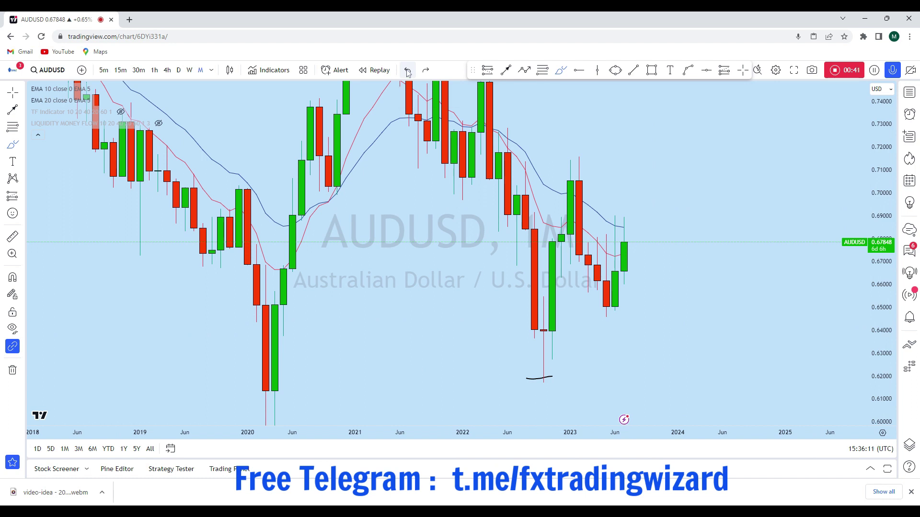
Draw a trend line rising from the September 2022 low to mid-2024 near 0.6876.
{"action": "left_click", "coordinate": [633, 71]}
{"action": "left_click", "coordinate": [534, 369]}
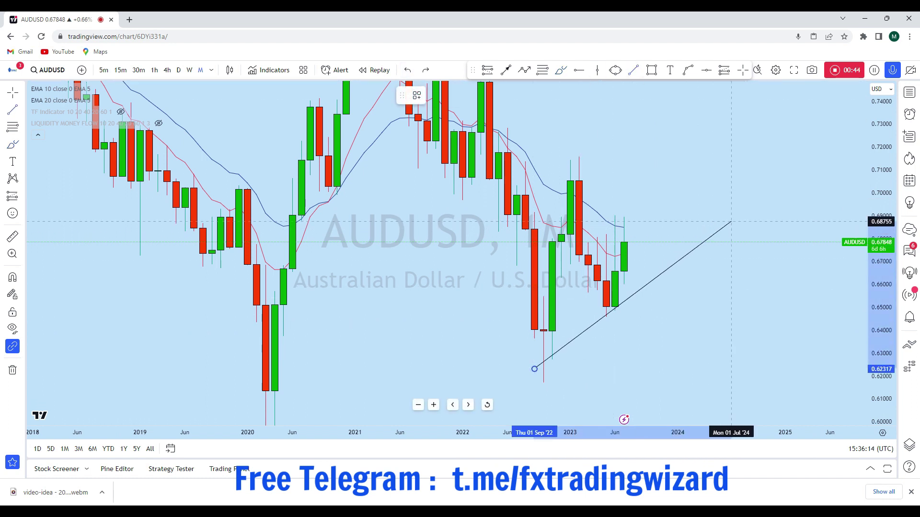
{"action": "left_click", "coordinate": [732, 222]}
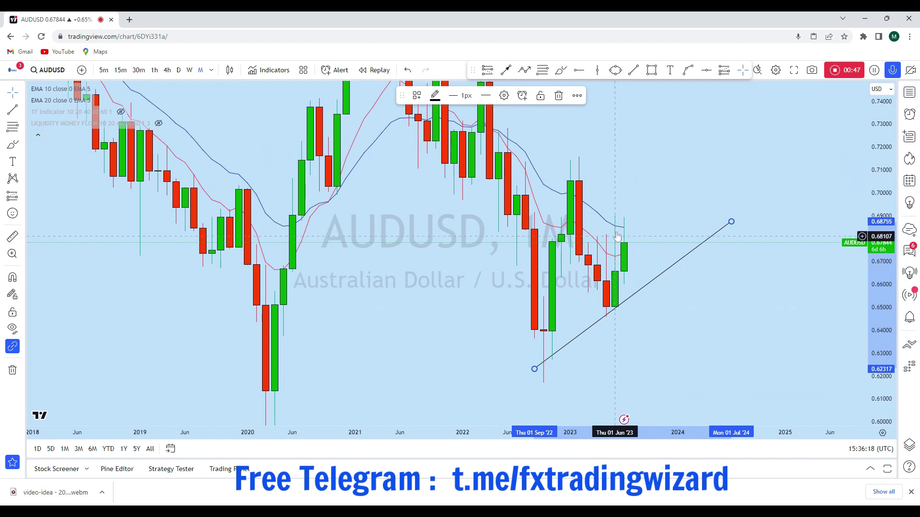
{"action": "scroll", "coordinate": [592, 314], "scroll_direction": "up", "scroll_amount": 1}
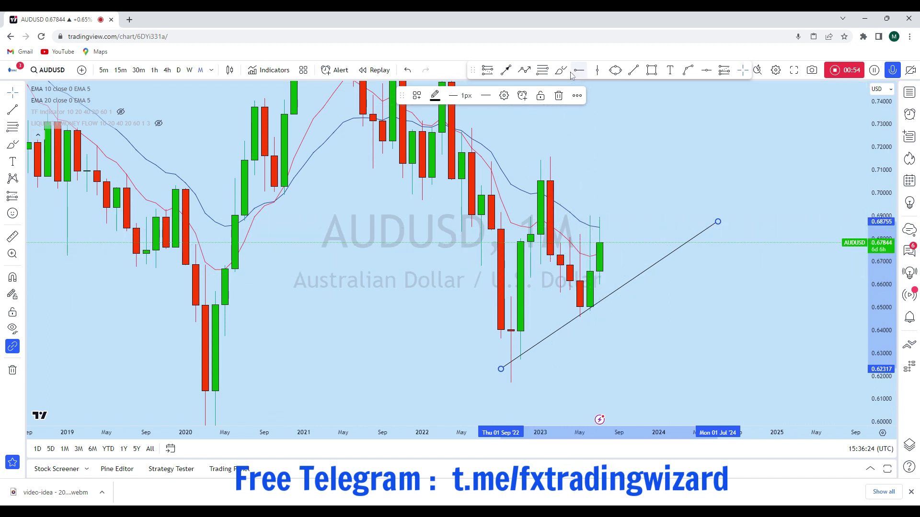
Loop around the Jun–Jul 2023 candles with the Brush, redoing the first attempt.
{"action": "left_click", "coordinate": [560, 70]}
{"action": "mouse_move", "coordinate": [588, 204]}
{"action": "left_mouse_down"}
{"action": "mouse_move", "coordinate": [579, 266]}
{"action": "mouse_move", "coordinate": [599, 256]}
{"action": "mouse_move", "coordinate": [590, 204]}
{"action": "left_mouse_up"}
{"action": "left_click", "coordinate": [407, 71]}
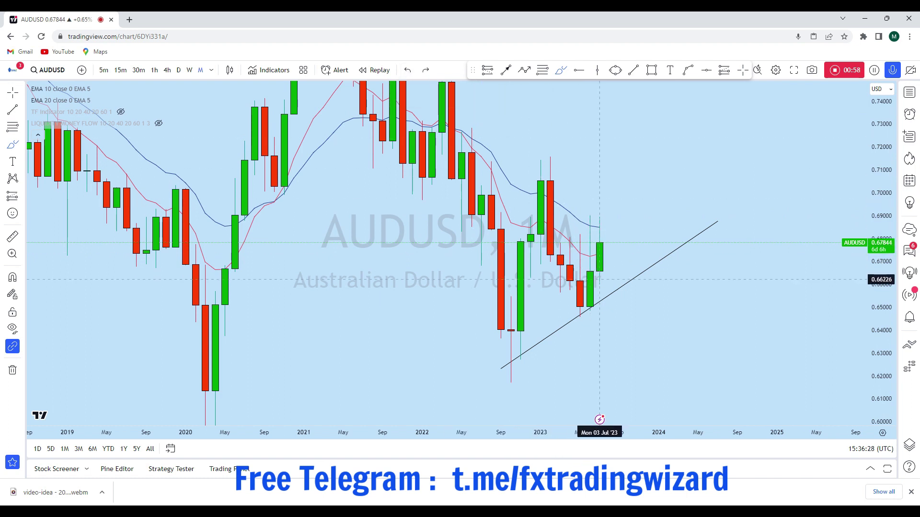
{"action": "mouse_move", "coordinate": [588, 270]}
{"action": "left_mouse_down"}
{"action": "mouse_move", "coordinate": [594, 314]}
{"action": "mouse_move", "coordinate": [605, 247]}
{"action": "mouse_move", "coordinate": [632, 221]}
{"action": "mouse_move", "coordinate": [659, 109]}
{"action": "left_mouse_up"}
Clear the freehand sketches and stretch the monthly price scale.
{"action": "left_click", "coordinate": [407, 70]}
{"action": "left_click", "coordinate": [407, 70]}
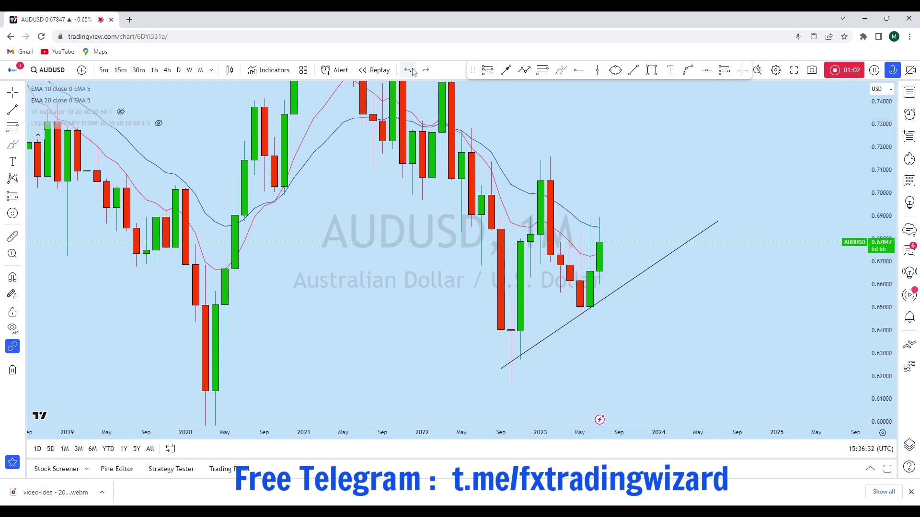
{"action": "scroll", "coordinate": [671, 240], "scroll_direction": "down", "scroll_amount": 4}
{"action": "left_click_drag", "start_coordinate": [881, 370], "coordinate": [881, 203]}
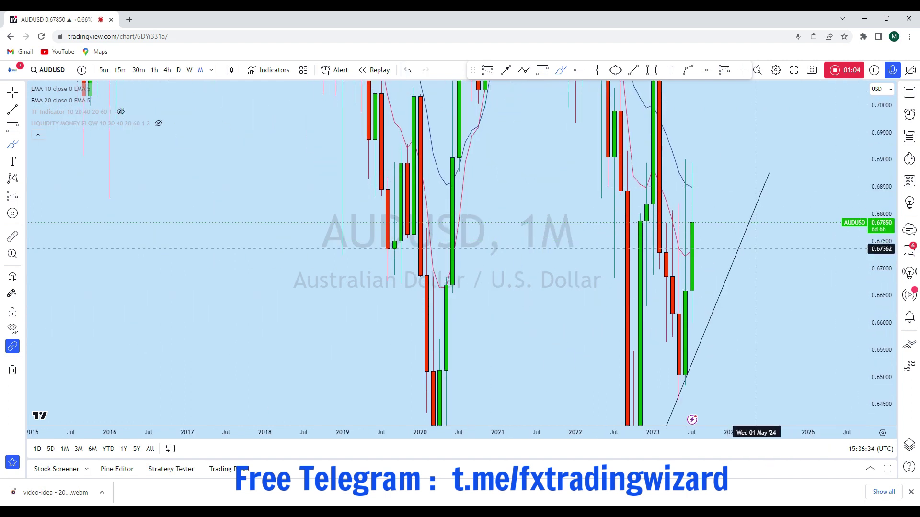
{"action": "scroll", "coordinate": [719, 268], "scroll_direction": "up", "scroll_amount": 4}
Sketch a projected rise from the Jul 2023 candle toward about 0.695, then undo it.
{"action": "left_click_drag", "start_coordinate": [610, 324], "coordinate": [610, 323]}
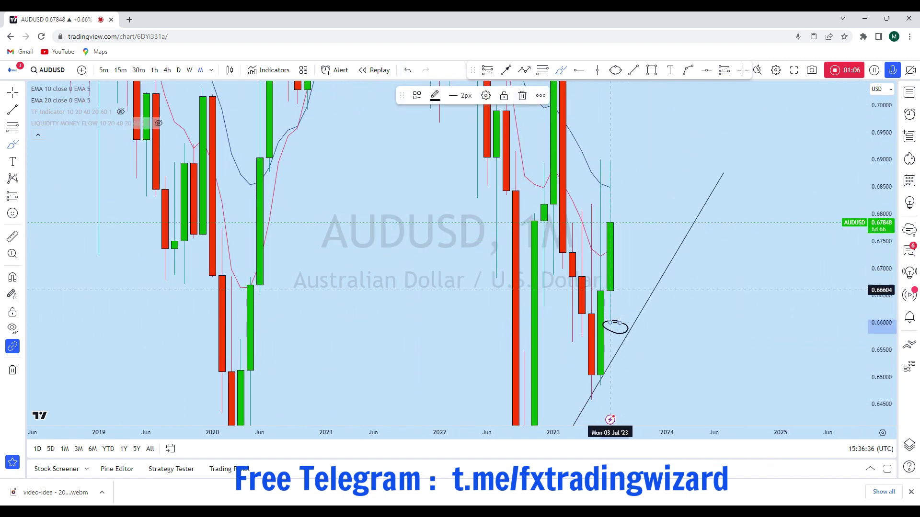
{"action": "left_click_drag", "start_coordinate": [610, 286], "coordinate": [619, 237]}
{"action": "mouse_move", "coordinate": [619, 196]}
{"action": "left_mouse_down"}
{"action": "mouse_move", "coordinate": [621, 162]}
{"action": "mouse_move", "coordinate": [638, 197]}
{"action": "left_mouse_up"}
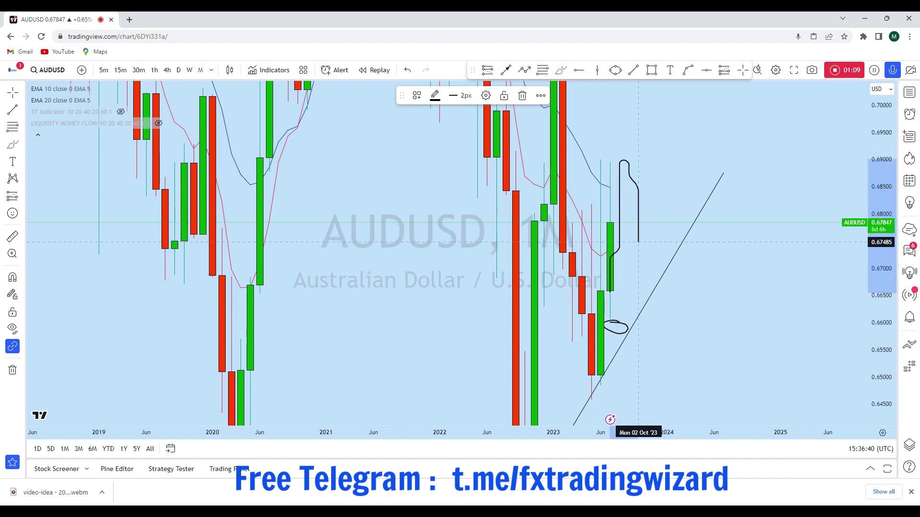
{"action": "left_click_drag", "start_coordinate": [648, 255], "coordinate": [658, 124]}
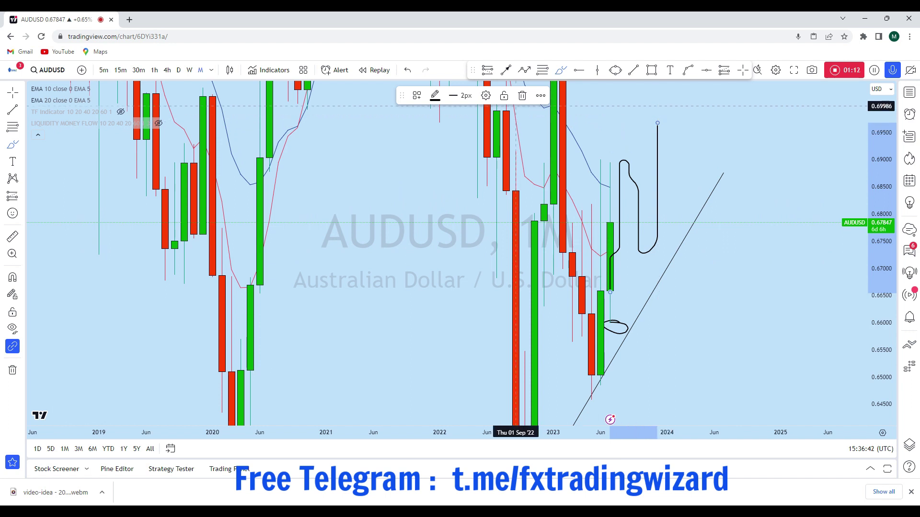
{"action": "left_click", "coordinate": [413, 73]}
Compress the price scale, try a small sketch near the latest candles, and undo it.
{"action": "scroll", "coordinate": [786, 343], "scroll_direction": "down", "scroll_amount": 3}
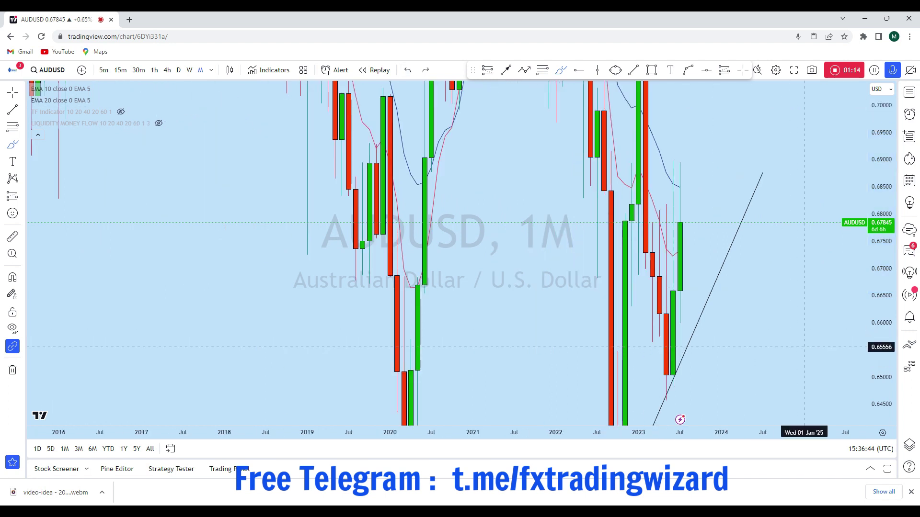
{"action": "left_click_drag", "start_coordinate": [872, 309], "coordinate": [872, 402]}
{"action": "scroll", "coordinate": [661, 306], "scroll_direction": "up", "scroll_amount": 3}
{"action": "scroll", "coordinate": [645, 164], "scroll_direction": "up", "scroll_amount": 2}
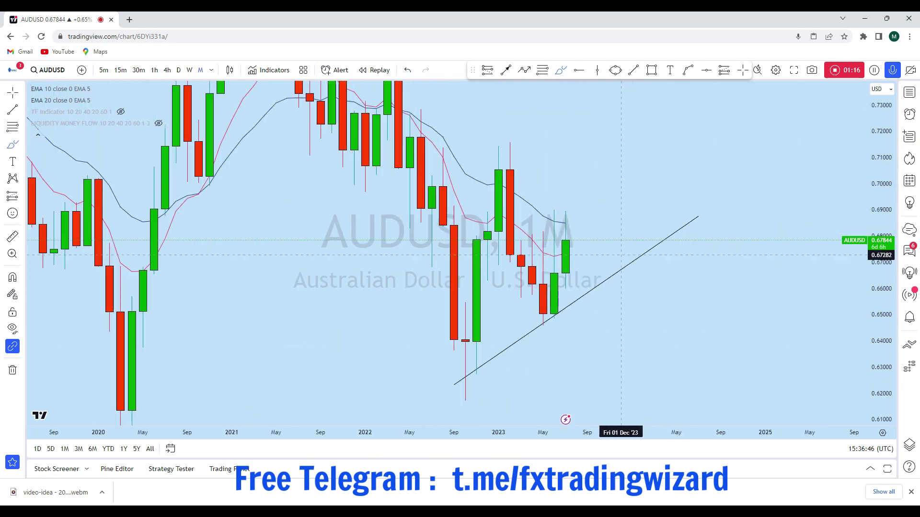
{"action": "left_click_drag", "start_coordinate": [576, 240], "coordinate": [632, 99]}
{"action": "left_click", "coordinate": [407, 70]}
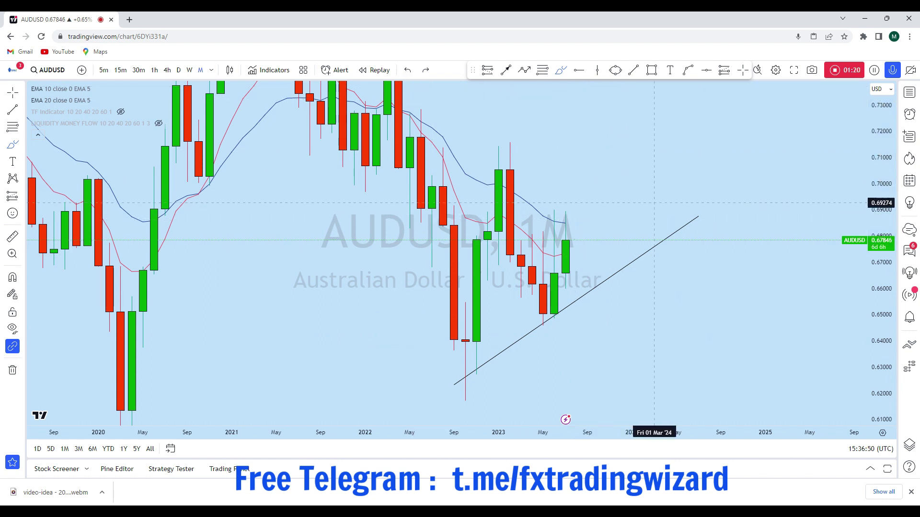
{"action": "scroll", "coordinate": [699, 84], "scroll_direction": "down", "scroll_amount": 2}
Place a horizontal level at 0.70516 across the monthly chart.
{"action": "left_click", "coordinate": [707, 70]}
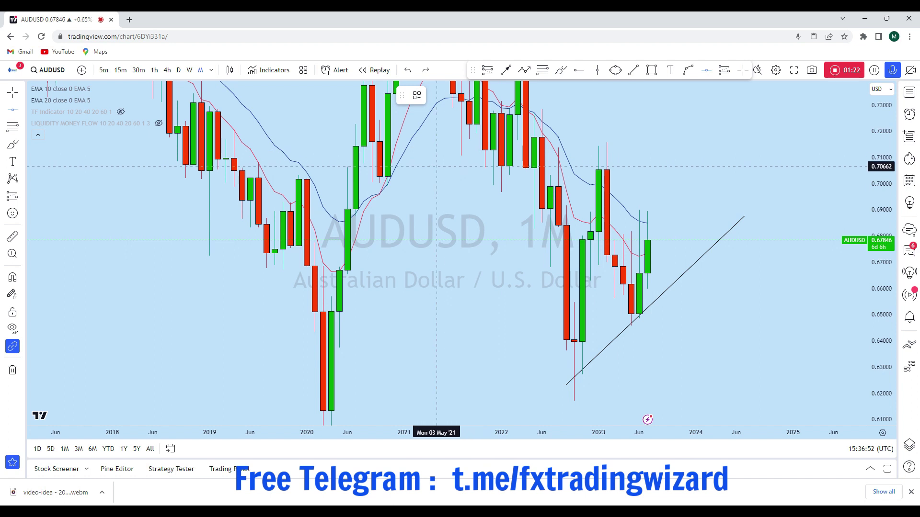
{"action": "left_click", "coordinate": [429, 170]}
{"action": "left_click_drag", "start_coordinate": [688, 140], "coordinate": [668, 169]}
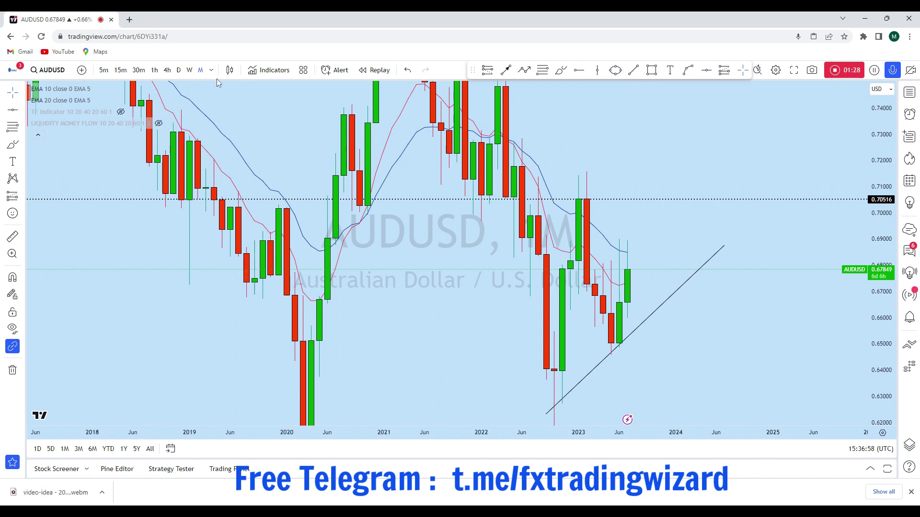
Switch to the weekly timeframe and pan the chart left.
{"action": "left_click", "coordinate": [190, 72]}
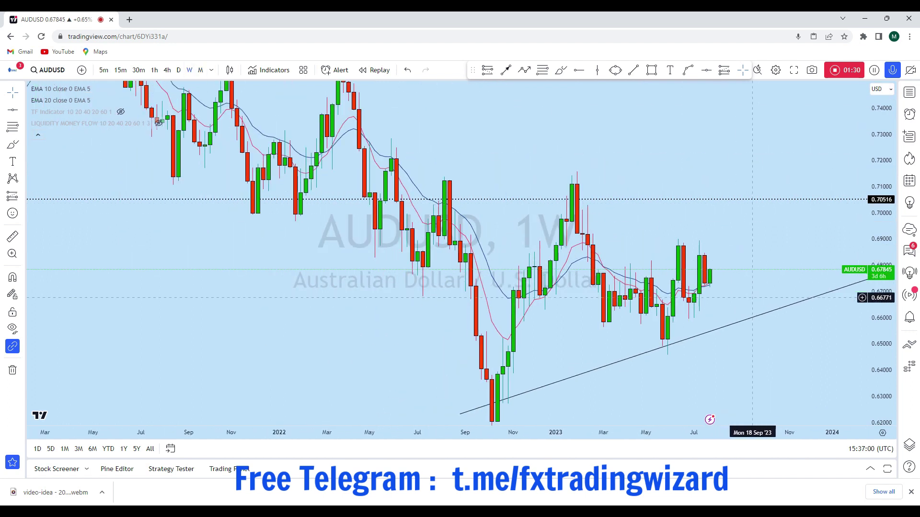
{"action": "scroll", "coordinate": [643, 330], "scroll_direction": "down", "scroll_amount": 3}
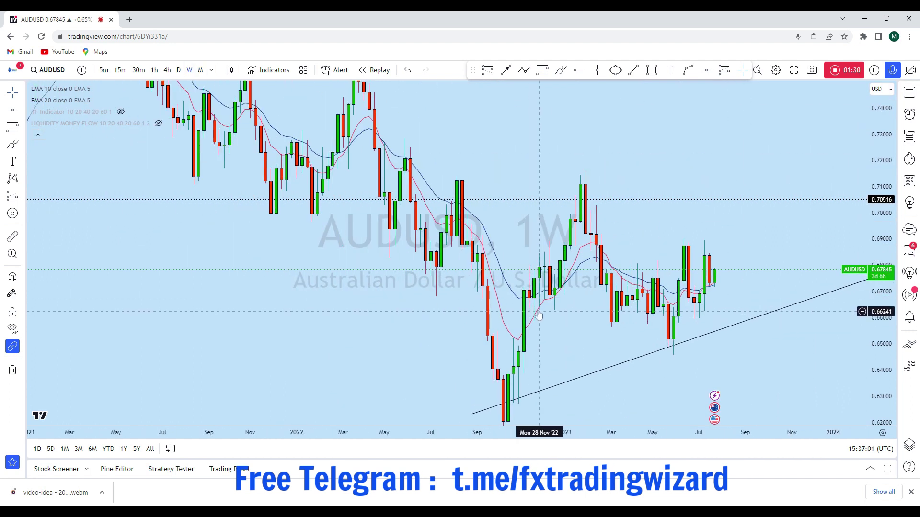
{"action": "left_click", "coordinate": [22, 93]}
{"action": "scroll", "coordinate": [690, 254], "scroll_direction": "up", "scroll_amount": 2}
{"action": "left_click_drag", "start_coordinate": [815, 277], "coordinate": [721, 268]}
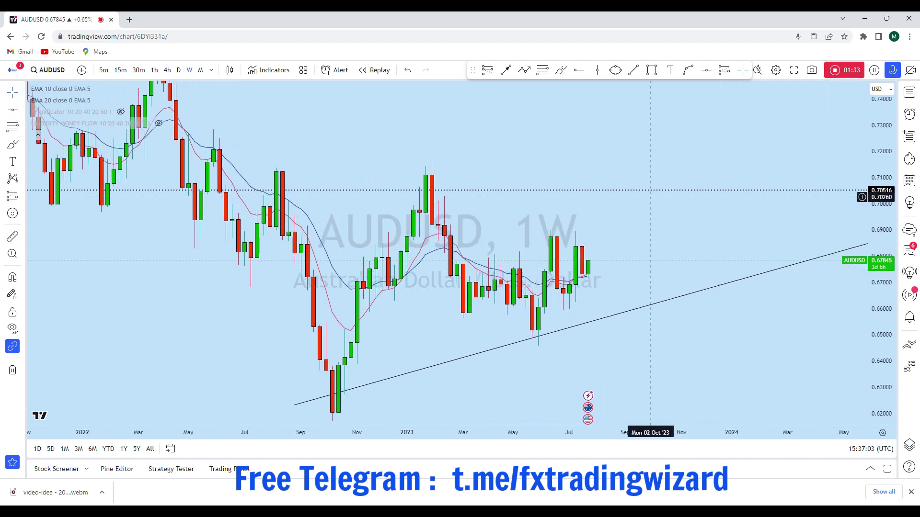
Brush the recent weekly swing lows, undo it, and select a remaining sketch.
{"action": "left_click", "coordinate": [562, 72]}
{"action": "mouse_move", "coordinate": [514, 314]}
{"action": "left_mouse_down"}
{"action": "mouse_move", "coordinate": [557, 320]}
{"action": "mouse_move", "coordinate": [594, 306]}
{"action": "left_mouse_up"}
{"action": "left_click", "coordinate": [407, 71]}
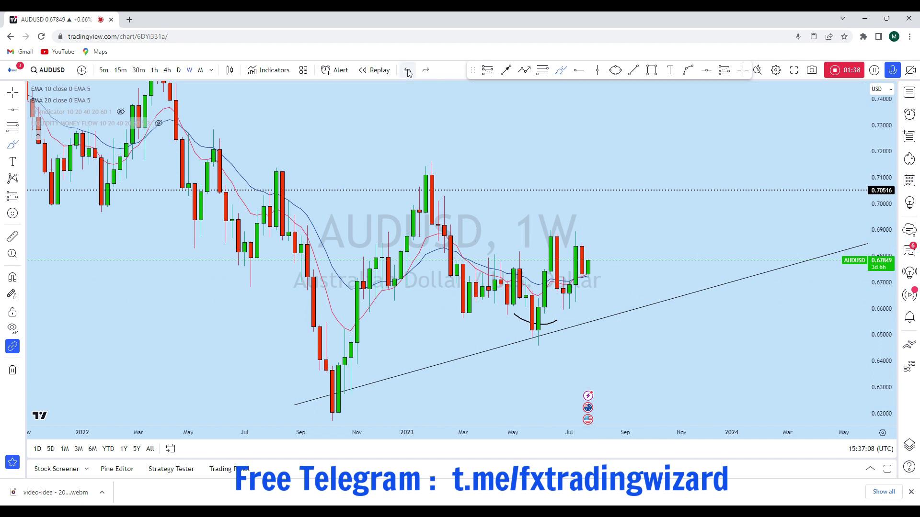
{"action": "scroll", "coordinate": [707, 243], "scroll_direction": "up", "scroll_amount": 5}
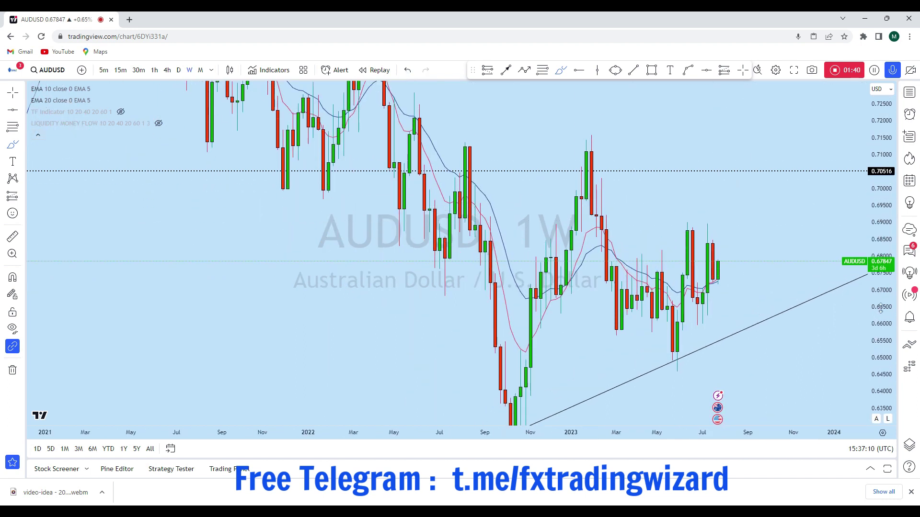
{"action": "left_click", "coordinate": [641, 231]}
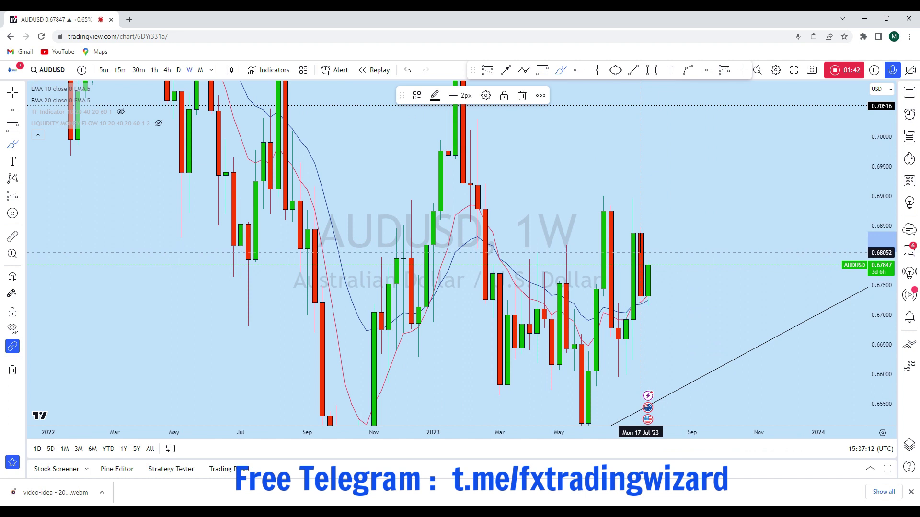
Circle the recent weekly candles and sketch an upward move, then undo both.
{"action": "key", "text": "ctrl+z"}
{"action": "mouse_move", "coordinate": [685, 211]}
{"action": "left_mouse_down"}
{"action": "mouse_move", "coordinate": [670, 202]}
{"action": "mouse_move", "coordinate": [625, 211]}
{"action": "mouse_move", "coordinate": [637, 342]}
{"action": "mouse_move", "coordinate": [689, 218]}
{"action": "left_mouse_up"}
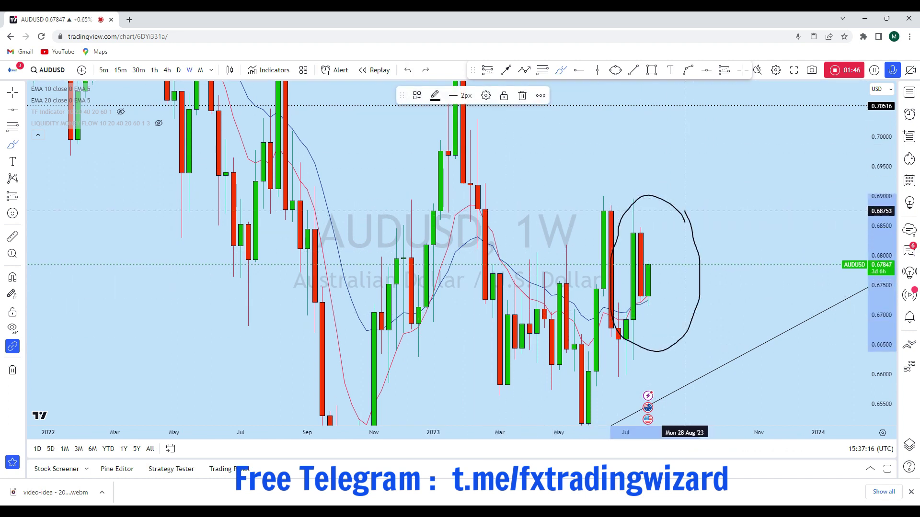
{"action": "key", "text": "ctrl+z"}
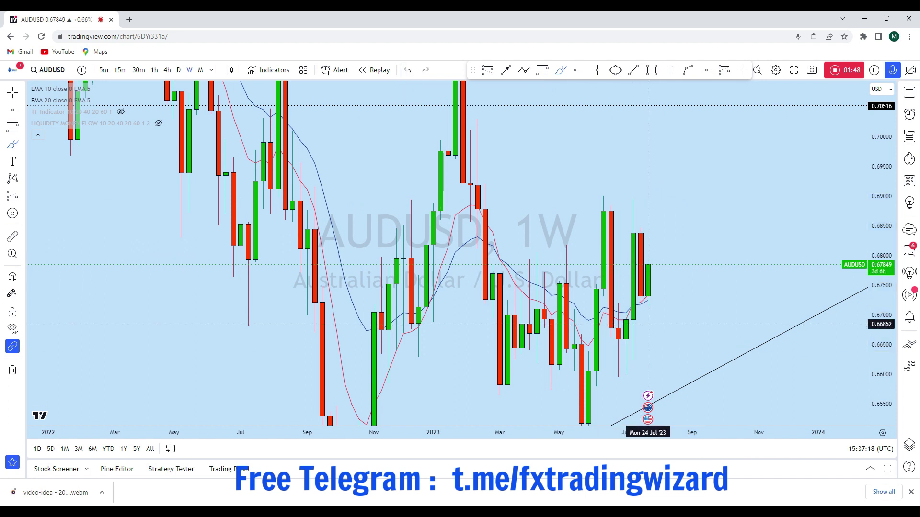
{"action": "left_click_drag", "start_coordinate": [633, 360], "coordinate": [633, 361]}
{"action": "left_click_drag", "start_coordinate": [633, 297], "coordinate": [640, 215]}
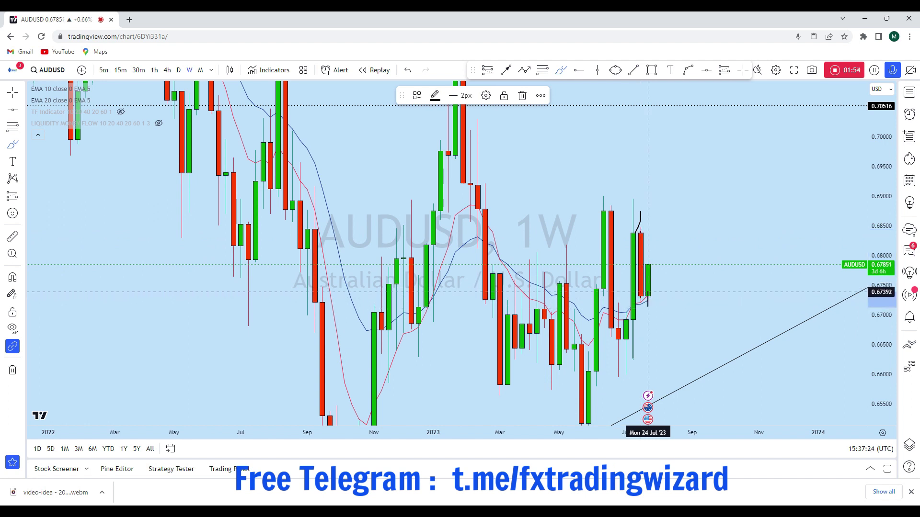
{"action": "left_click", "coordinate": [415, 73]}
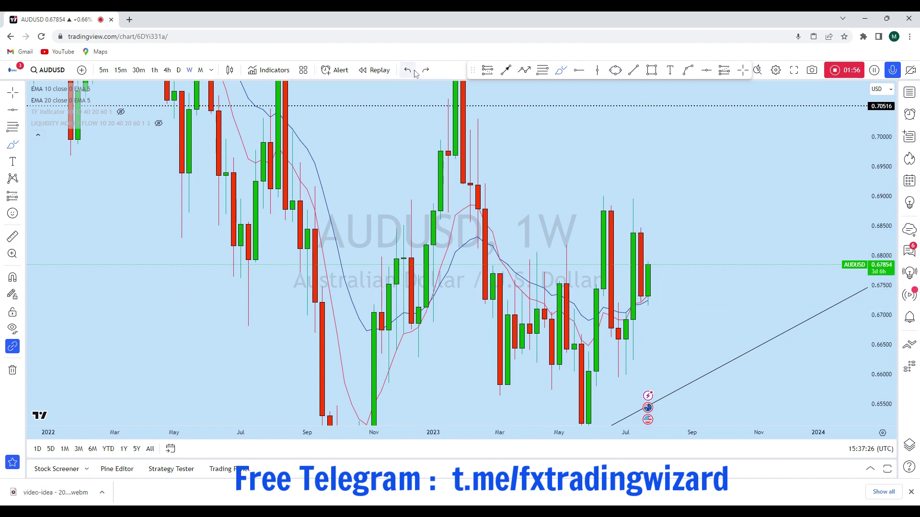
{"action": "left_click", "coordinate": [415, 72]}
Stretch the weekly price scale and sketch a rise toward about 0.6874, then undo it.
{"action": "left_click_drag", "start_coordinate": [881, 383], "coordinate": [880, 292]}
{"action": "mouse_move", "coordinate": [655, 345]}
{"action": "left_mouse_down"}
{"action": "mouse_move", "coordinate": [663, 354]}
{"action": "mouse_move", "coordinate": [708, 158]}
{"action": "left_mouse_up"}
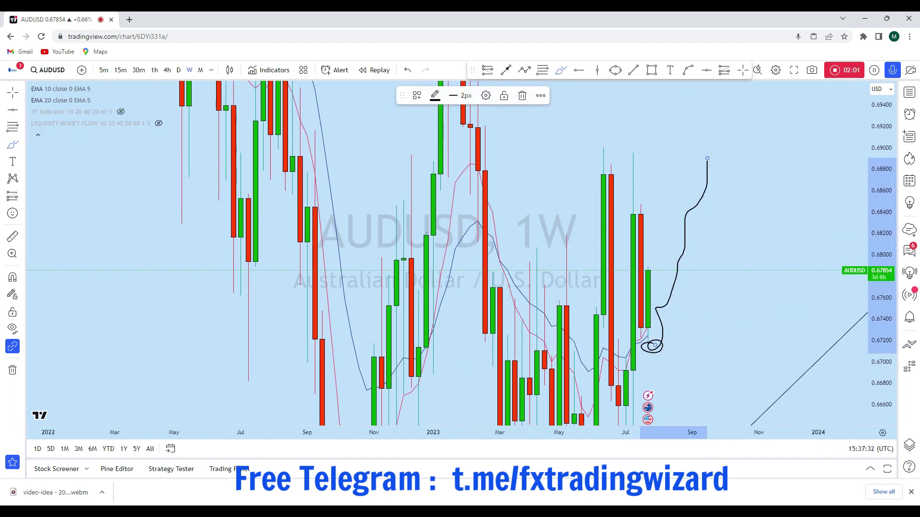
{"action": "left_click", "coordinate": [408, 71]}
{"action": "left_click_drag", "start_coordinate": [648, 272], "coordinate": [648, 267]}
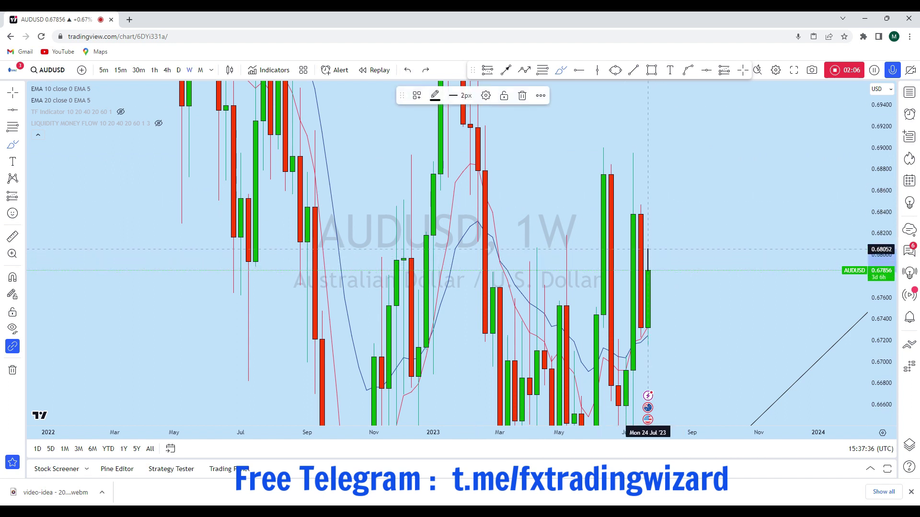
{"action": "left_click_drag", "start_coordinate": [656, 221], "coordinate": [669, 95]}
{"action": "left_click", "coordinate": [415, 74]}
Compress the price scale and switch the chart to the daily timeframe.
{"action": "scroll", "coordinate": [767, 234], "scroll_direction": "down", "scroll_amount": 3}
{"action": "left_click_drag", "start_coordinate": [881, 211], "coordinate": [881, 328]}
{"action": "scroll", "coordinate": [770, 297], "scroll_direction": "up", "scroll_amount": 4}
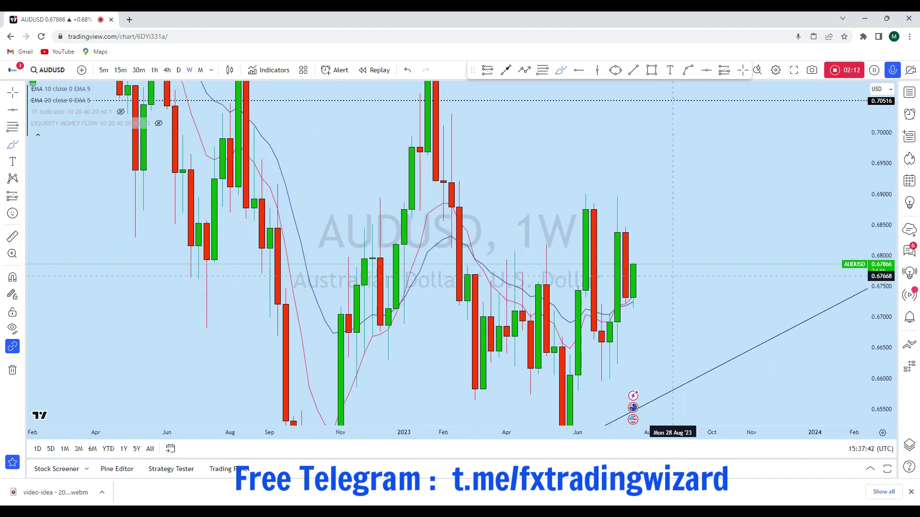
{"action": "left_click", "coordinate": [179, 70]}
{"action": "scroll", "coordinate": [639, 411], "scroll_direction": "down", "scroll_amount": 2}
{"action": "scroll", "coordinate": [717, 409], "scroll_direction": "up", "scroll_amount": 1}
{"action": "scroll", "coordinate": [735, 412], "scroll_direction": "down", "scroll_amount": 2}
{"action": "scroll", "coordinate": [704, 412], "scroll_direction": "up", "scroll_amount": 2}
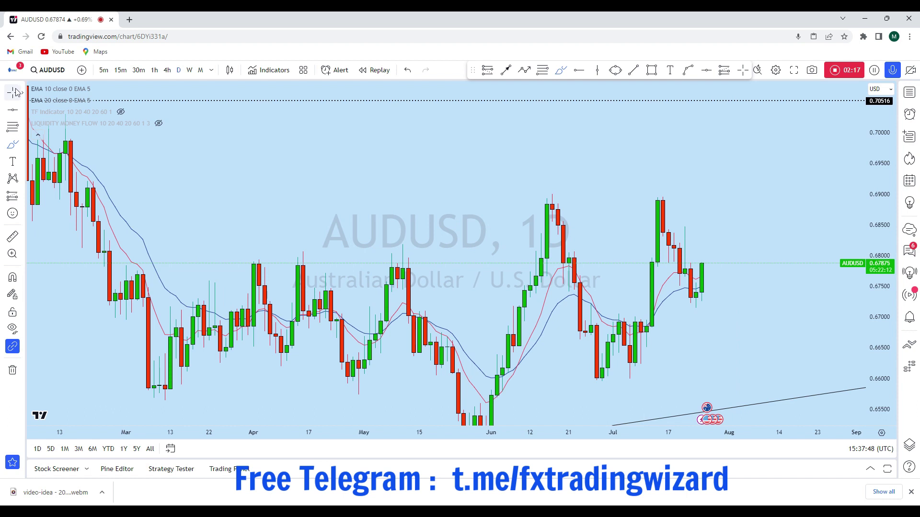
Pan the daily chart, select the dotted 0.67201 level, and undo two earlier scribbles.
{"action": "left_click_drag", "start_coordinate": [508, 145], "coordinate": [463, 100]}
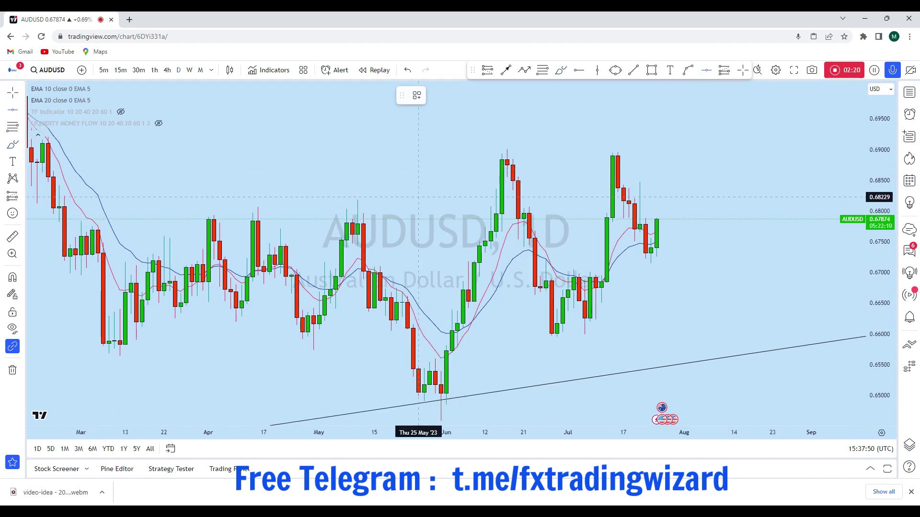
{"action": "left_click", "coordinate": [303, 259]}
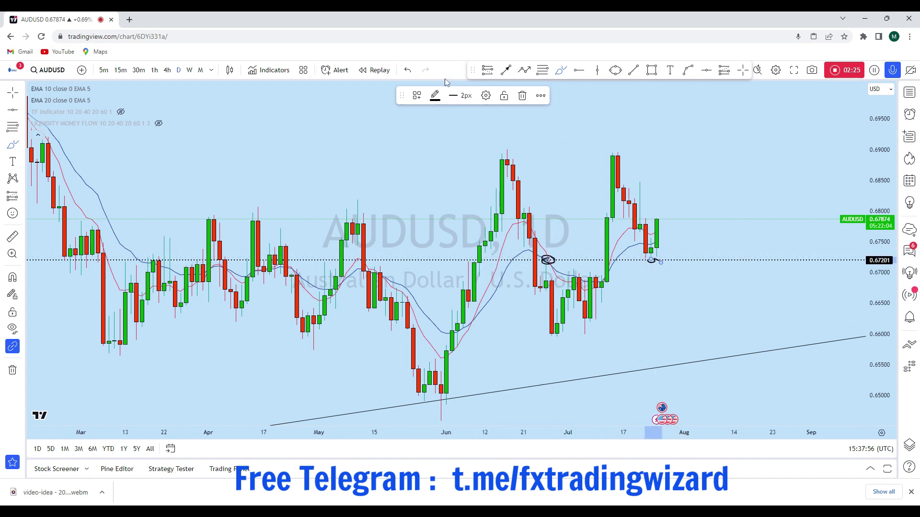
{"action": "left_click", "coordinate": [407, 70]}
{"action": "left_click", "coordinate": [407, 71]}
Trace and circle the late-June and late-July swings near 0.672, then undo the sketches.
{"action": "mouse_move", "coordinate": [547, 268]}
{"action": "left_mouse_down"}
{"action": "mouse_move", "coordinate": [552, 297]}
{"action": "mouse_move", "coordinate": [571, 299]}
{"action": "mouse_move", "coordinate": [596, 281]}
{"action": "mouse_move", "coordinate": [613, 142]}
{"action": "mouse_move", "coordinate": [646, 226]}
{"action": "left_mouse_up"}
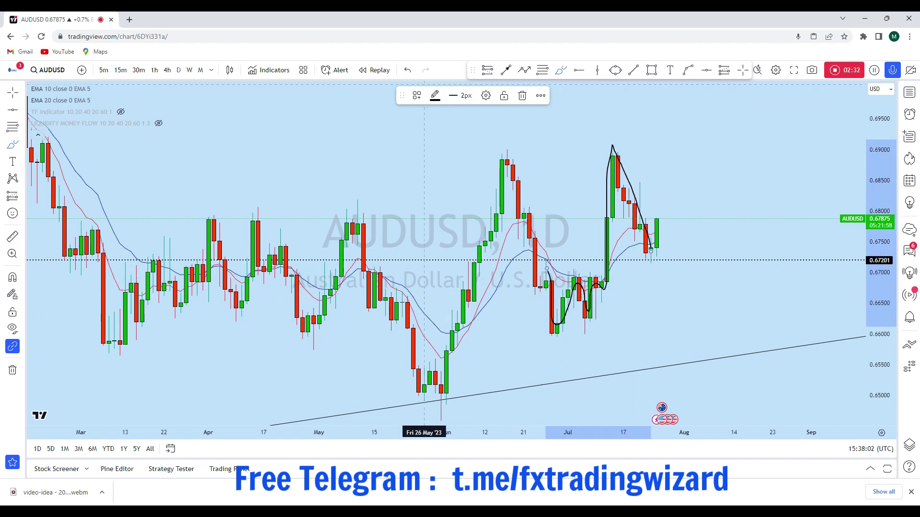
{"action": "left_click", "coordinate": [407, 70]}
{"action": "left_click_drag", "start_coordinate": [557, 260], "coordinate": [558, 261]}
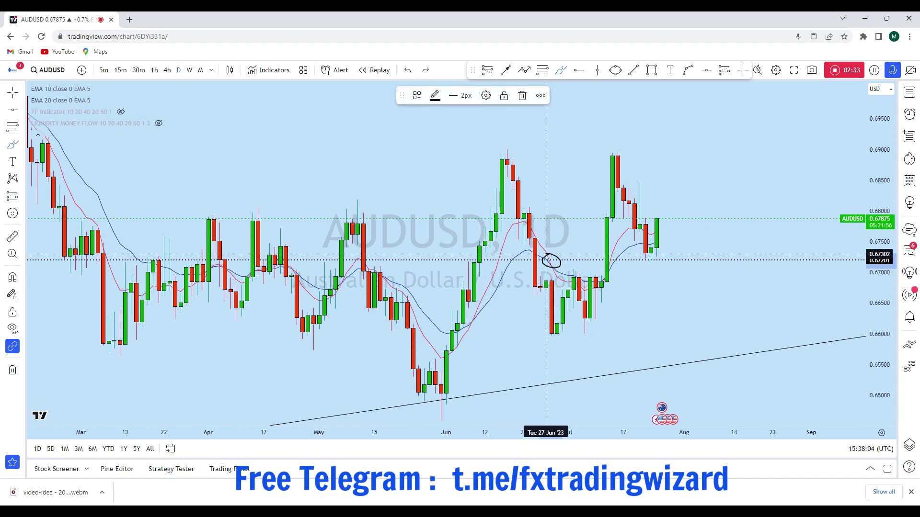
{"action": "left_click_drag", "start_coordinate": [661, 258], "coordinate": [662, 137]}
{"action": "left_click", "coordinate": [408, 70]}
{"action": "left_click", "coordinate": [407, 70]}
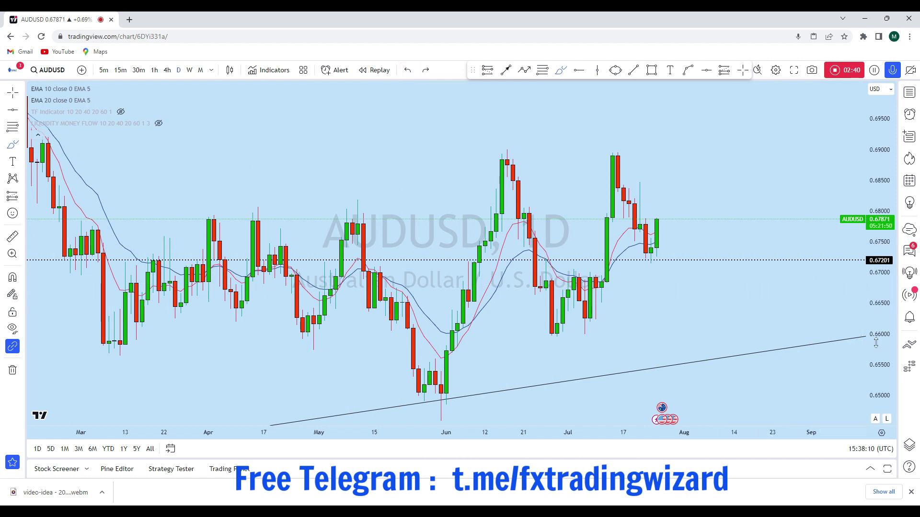
{"action": "scroll", "coordinate": [829, 192], "scroll_direction": "up", "scroll_amount": 5}
Compress the daily price scale and sketch two upward projections, undoing each.
{"action": "scroll", "coordinate": [640, 263], "scroll_direction": "down", "scroll_amount": 3}
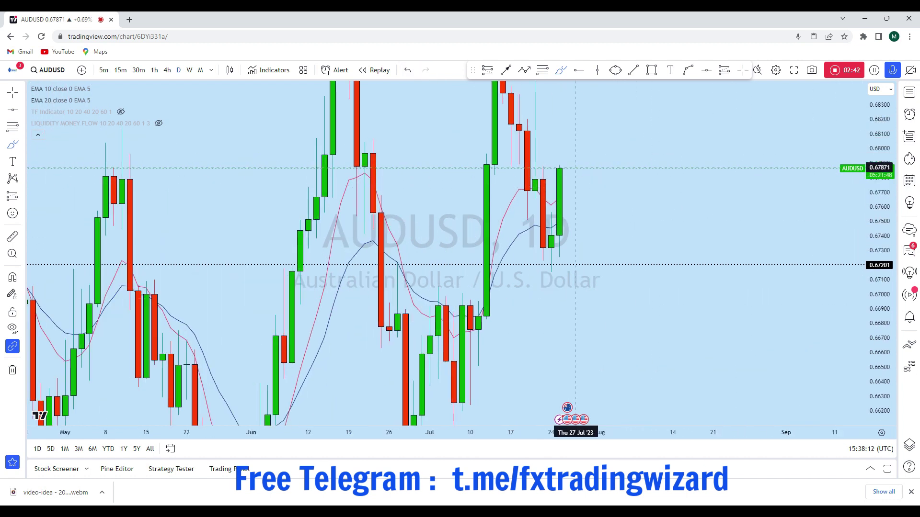
{"action": "left_click_drag", "start_coordinate": [880, 229], "coordinate": [880, 383]}
{"action": "scroll", "coordinate": [695, 262], "scroll_direction": "up", "scroll_amount": 4}
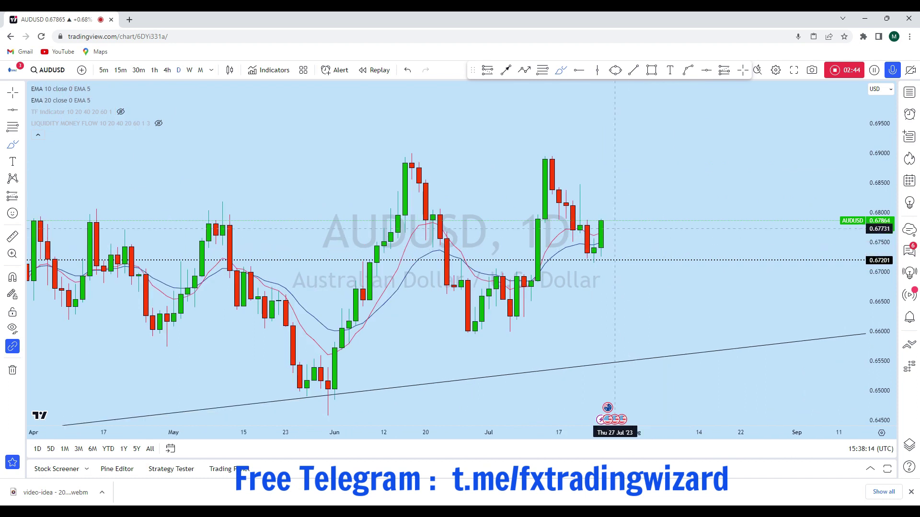
{"action": "mouse_move", "coordinate": [608, 223]}
{"action": "left_mouse_down"}
{"action": "mouse_move", "coordinate": [661, 153]}
{"action": "mouse_move", "coordinate": [678, 90]}
{"action": "left_mouse_up"}
{"action": "left_click", "coordinate": [407, 70]}
{"action": "scroll", "coordinate": [680, 210], "scroll_direction": "down", "scroll_amount": 2}
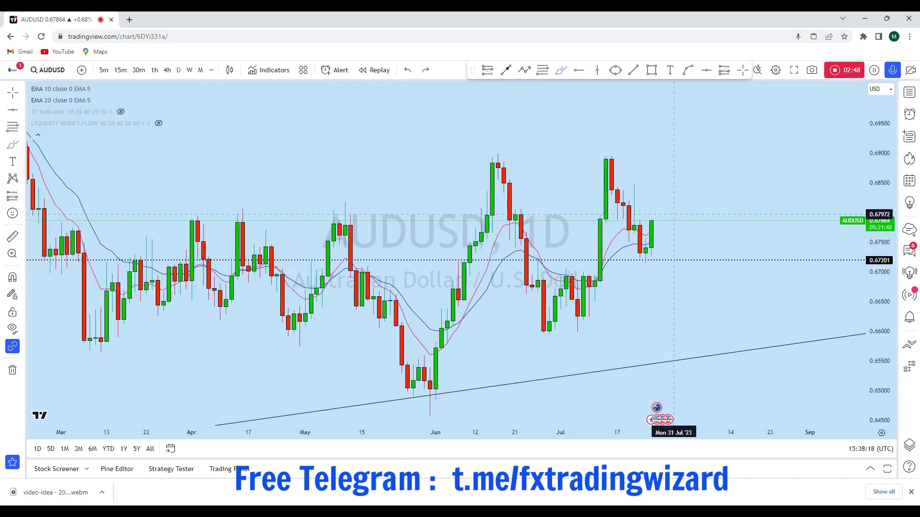
{"action": "mouse_move", "coordinate": [658, 222]}
{"action": "left_mouse_down"}
{"action": "mouse_move", "coordinate": [690, 172]}
{"action": "mouse_move", "coordinate": [708, 108]}
{"action": "left_mouse_up"}
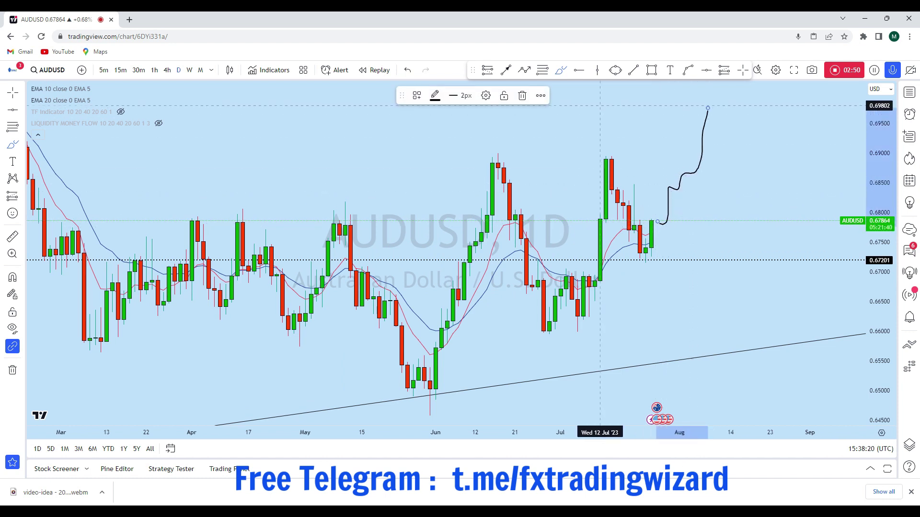
{"action": "left_click", "coordinate": [408, 70]}
{"action": "scroll", "coordinate": [745, 249], "scroll_direction": "down", "scroll_amount": 3}
{"action": "scroll", "coordinate": [507, 270], "scroll_direction": "up", "scroll_amount": 3}
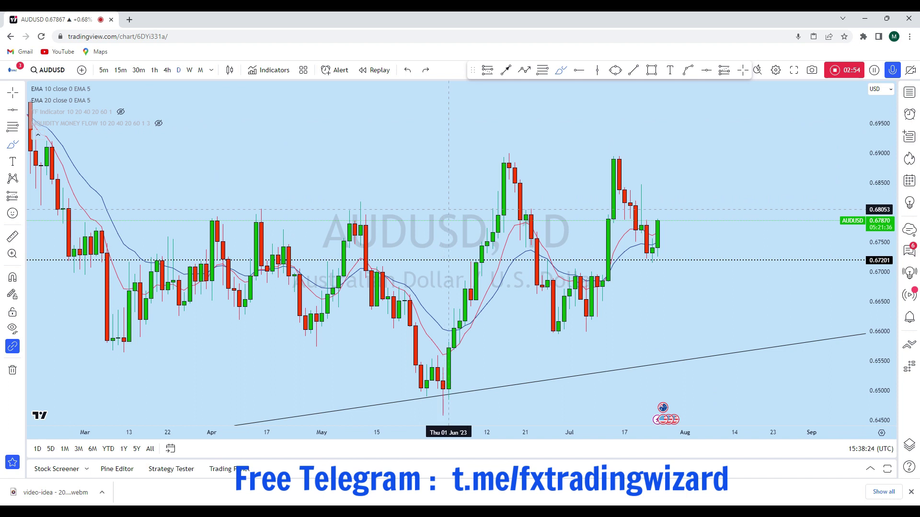
{"action": "scroll", "coordinate": [704, 331], "scroll_direction": "down", "scroll_amount": 2}
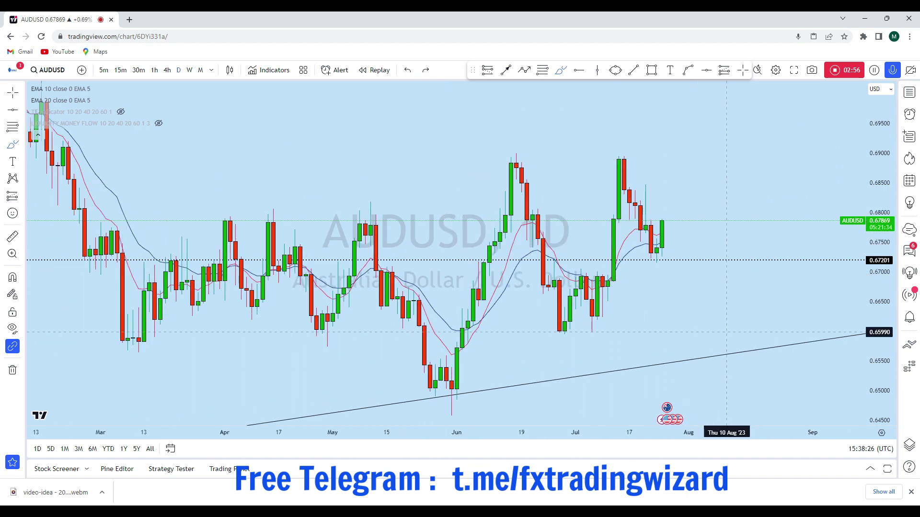
{"action": "scroll", "coordinate": [727, 332], "scroll_direction": "down", "scroll_amount": 1}
Draw a steeper trendline from the late-June daily low, then switch to the 4h timeframe.
{"action": "key", "text": "alt+t"}
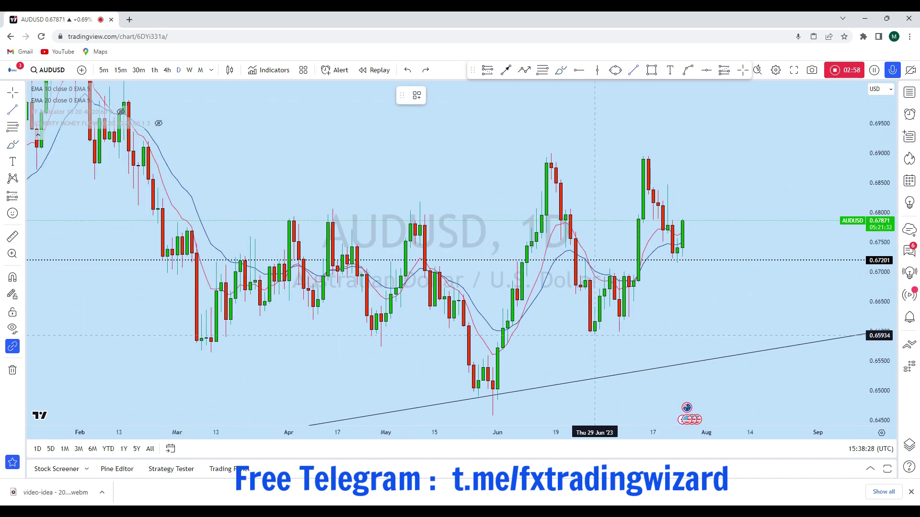
{"action": "left_click", "coordinate": [595, 335]}
{"action": "left_click", "coordinate": [749, 191]}
{"action": "scroll", "coordinate": [724, 314], "scroll_direction": "up", "scroll_amount": 2}
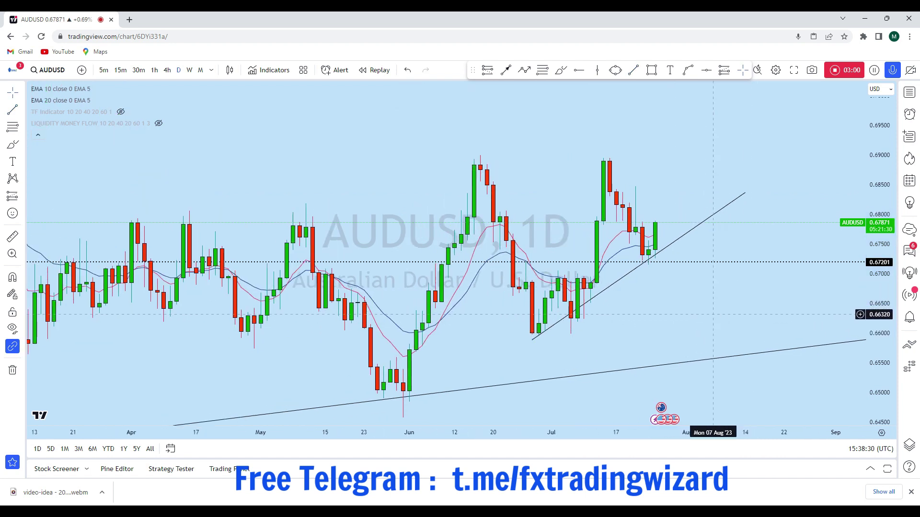
{"action": "left_click", "coordinate": [168, 70]}
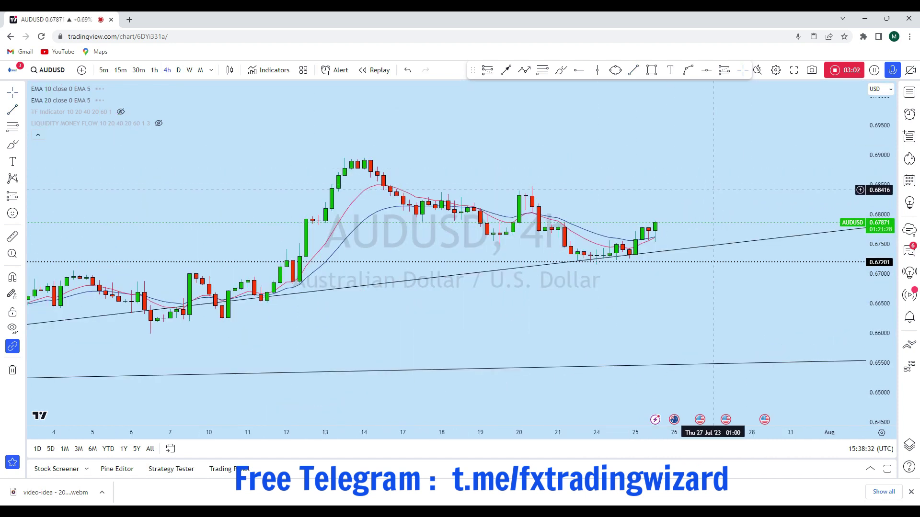
Pan and stretch the 4h chart to centre the recent candles on the rising trendline.
{"action": "scroll", "coordinate": [707, 188], "scroll_direction": "down", "scroll_amount": 1}
{"action": "left_click", "coordinate": [16, 98]}
{"action": "left_click_drag", "start_coordinate": [712, 153], "coordinate": [633, 193]}
{"action": "left_click_drag", "start_coordinate": [877, 379], "coordinate": [876, 115]}
{"action": "scroll", "coordinate": [718, 215], "scroll_direction": "up", "scroll_amount": 3}
{"action": "left_click_drag", "start_coordinate": [621, 219], "coordinate": [821, 124]}
{"action": "scroll", "coordinate": [786, 160], "scroll_direction": "up", "scroll_amount": 3}
{"action": "scroll", "coordinate": [776, 182], "scroll_direction": "down", "scroll_amount": 3}
{"action": "left_click_drag", "start_coordinate": [775, 208], "coordinate": [700, 265]}
Brush curves under the 19 Jul and 24 Jul lows and beside the latest candles, then undo them.
{"action": "left_click", "coordinate": [560, 72]}
{"action": "mouse_move", "coordinate": [628, 302]}
{"action": "left_mouse_down"}
{"action": "mouse_move", "coordinate": [596, 309]}
{"action": "mouse_move", "coordinate": [616, 346]}
{"action": "mouse_move", "coordinate": [641, 305]}
{"action": "left_mouse_up"}
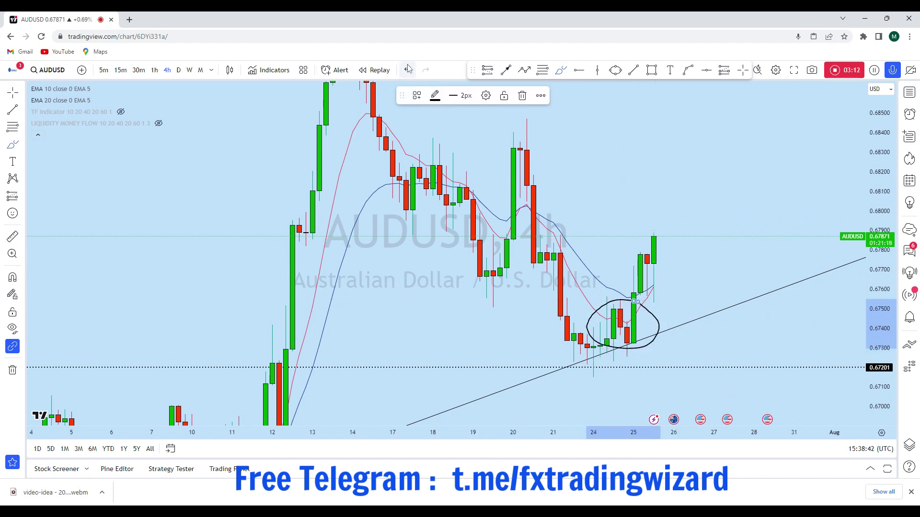
{"action": "left_click", "coordinate": [407, 70]}
{"action": "left_click_drag", "start_coordinate": [461, 292], "coordinate": [520, 306]}
{"action": "left_click_drag", "start_coordinate": [589, 355], "coordinate": [641, 368]}
{"action": "left_click_drag", "start_coordinate": [642, 312], "coordinate": [680, 307]}
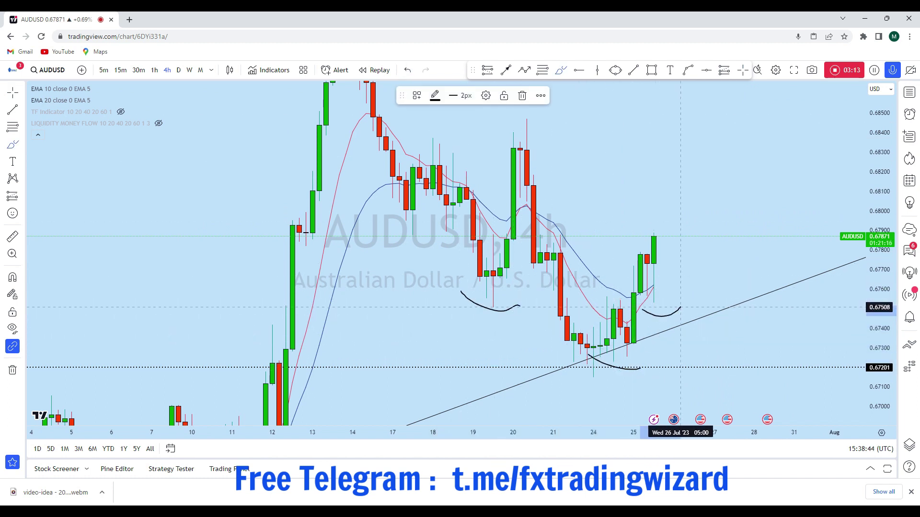
{"action": "left_click", "coordinate": [407, 69]}
{"action": "left_click", "coordinate": [407, 70]}
{"action": "left_click", "coordinate": [407, 70]}
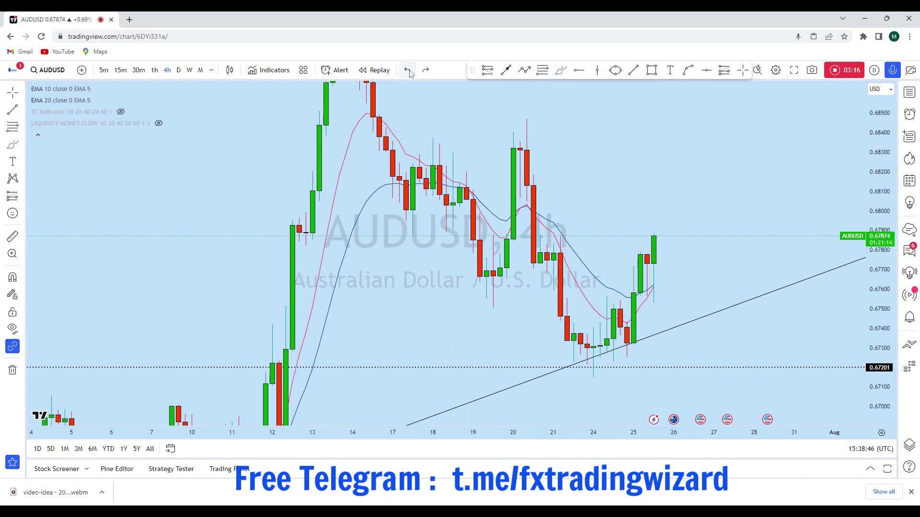
Circle the latest rally candles, delete the circle, and pick the Rectangle tool.
{"action": "left_click_drag", "start_coordinate": [681, 237], "coordinate": [674, 234]}
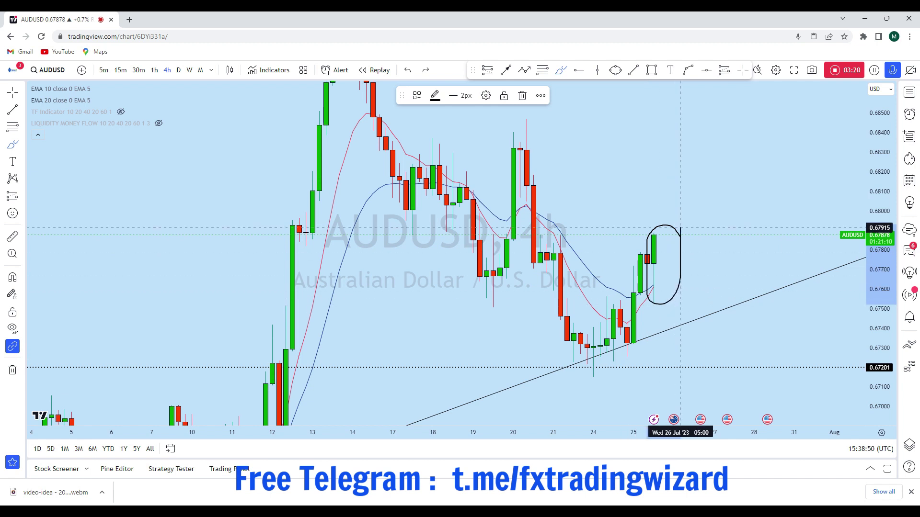
{"action": "key", "text": "Delete"}
{"action": "scroll", "coordinate": [732, 231], "scroll_direction": "down", "scroll_amount": 1}
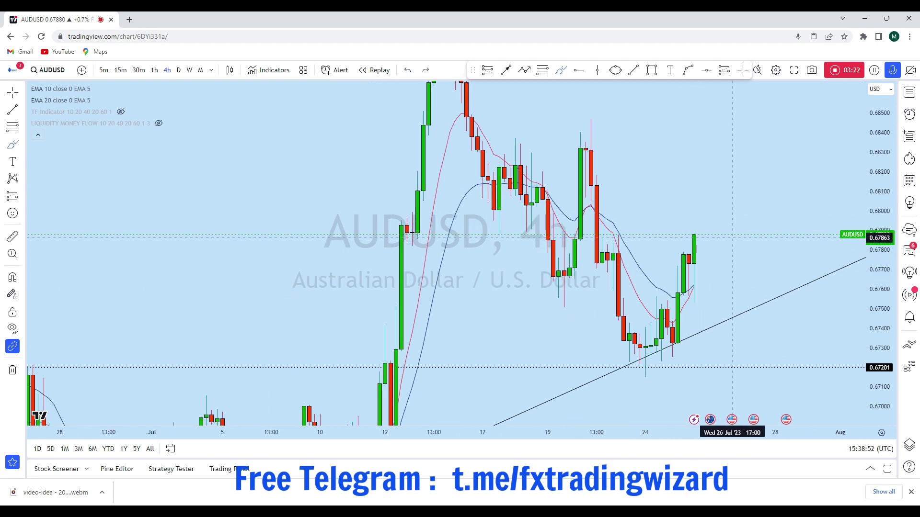
{"action": "scroll", "coordinate": [732, 232], "scroll_direction": "up", "scroll_amount": 1}
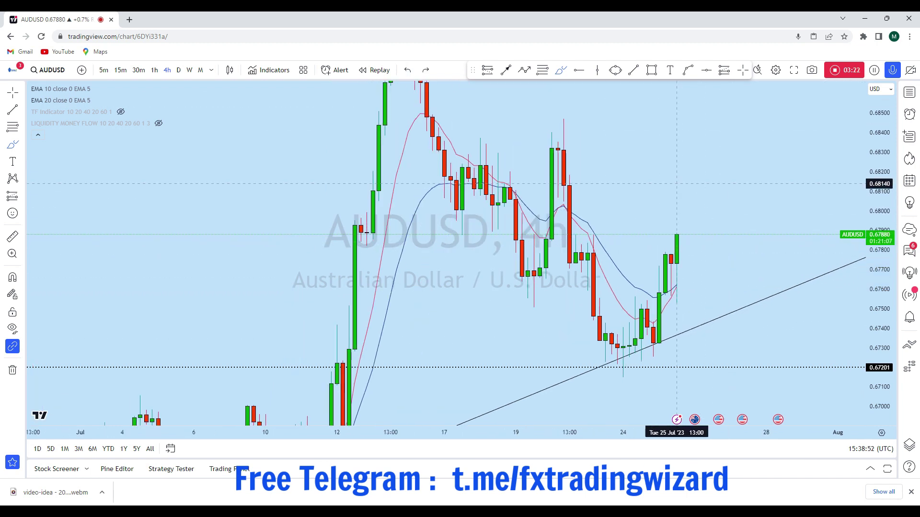
{"action": "left_click", "coordinate": [651, 71]}
Box the 0.6775–0.6780 resistance zone from mid-July past the latest candles; try and undo a bullish sketch.
{"action": "mouse_move", "coordinate": [408, 262]}
{"action": "left_mouse_down"}
{"action": "mouse_move", "coordinate": [790, 253]}
{"action": "mouse_move", "coordinate": [769, 270]}
{"action": "left_mouse_up"}
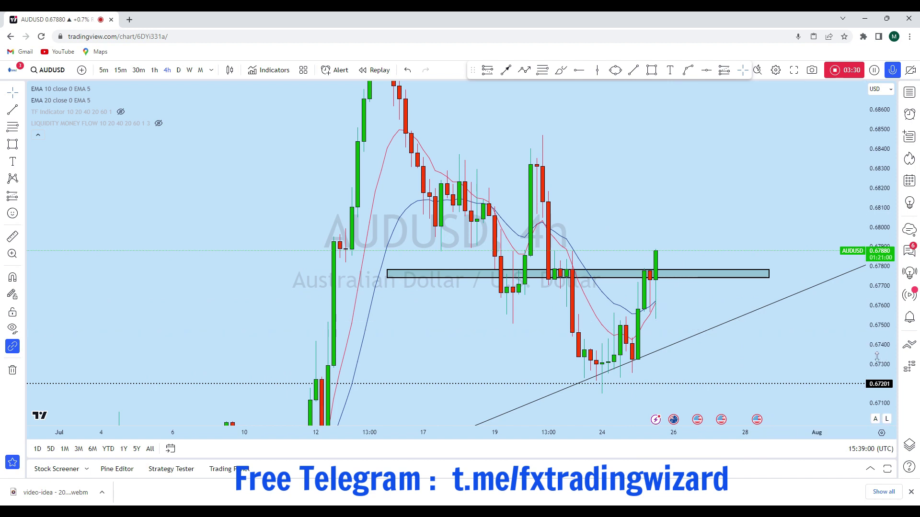
{"action": "scroll", "coordinate": [604, 151], "scroll_direction": "up", "scroll_amount": 3}
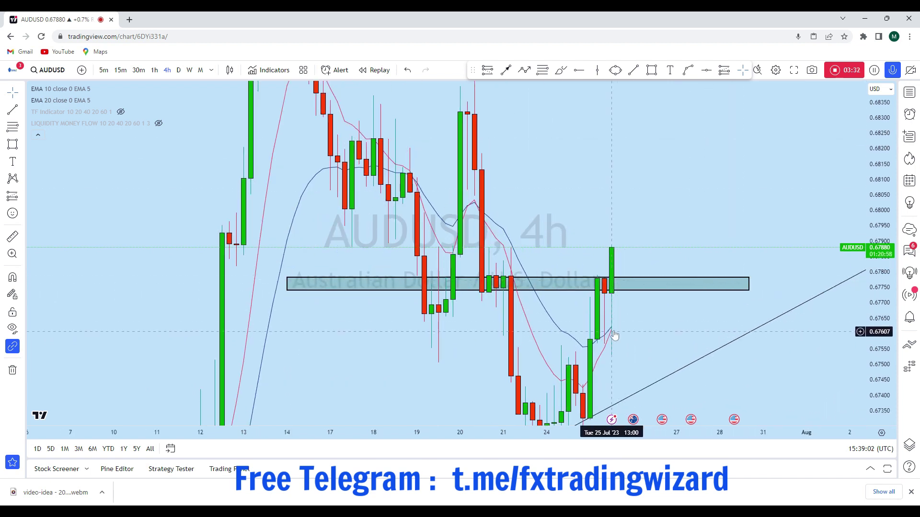
{"action": "left_click", "coordinate": [562, 71]}
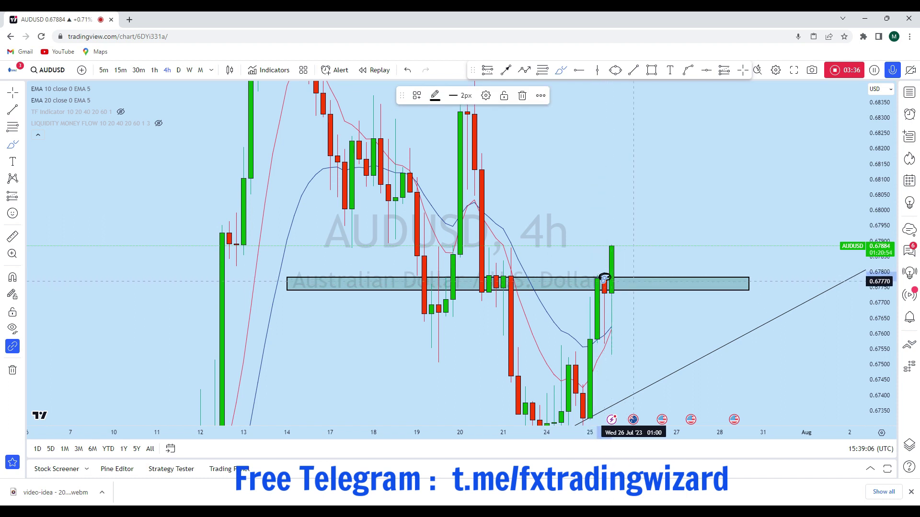
{"action": "left_click_drag", "start_coordinate": [641, 252], "coordinate": [713, 82]}
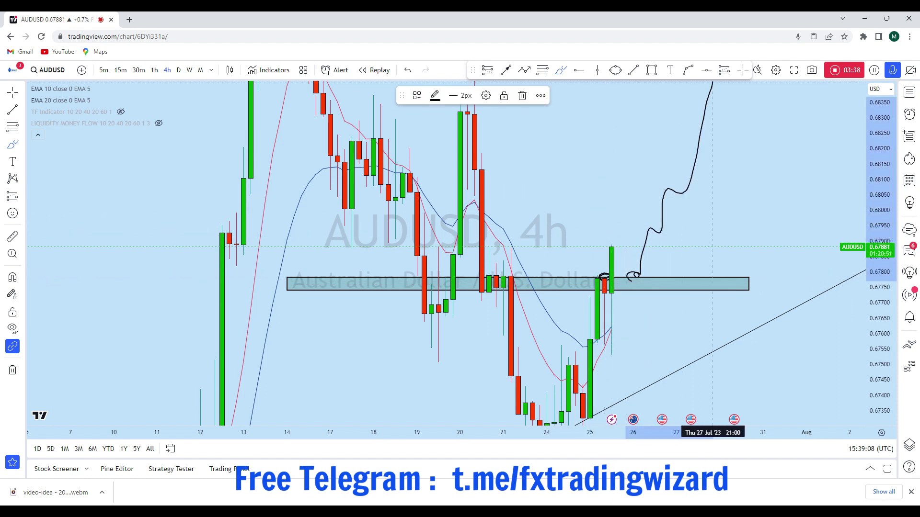
{"action": "left_click", "coordinate": [411, 70]}
{"action": "left_click", "coordinate": [411, 69]}
{"action": "scroll", "coordinate": [642, 301], "scroll_direction": "down", "scroll_amount": 5}
{"action": "left_click_drag", "start_coordinate": [881, 271], "coordinate": [874, 368]}
{"action": "scroll", "coordinate": [768, 297], "scroll_direction": "down", "scroll_amount": 5}
{"action": "scroll", "coordinate": [769, 308], "scroll_direction": "up", "scroll_amount": 3}
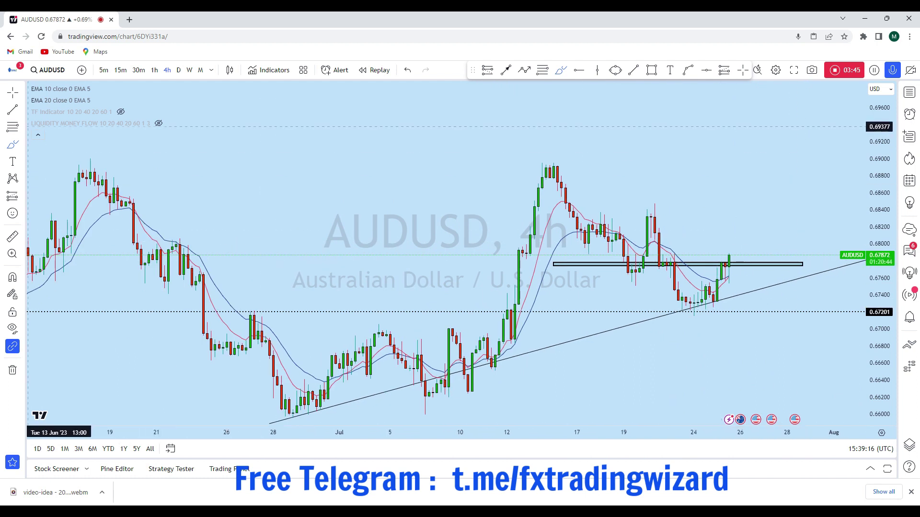
Circle the latest 4h candle breaking above the resistance box with an ellipse.
{"action": "scroll", "coordinate": [714, 307], "scroll_direction": "down", "scroll_amount": 3}
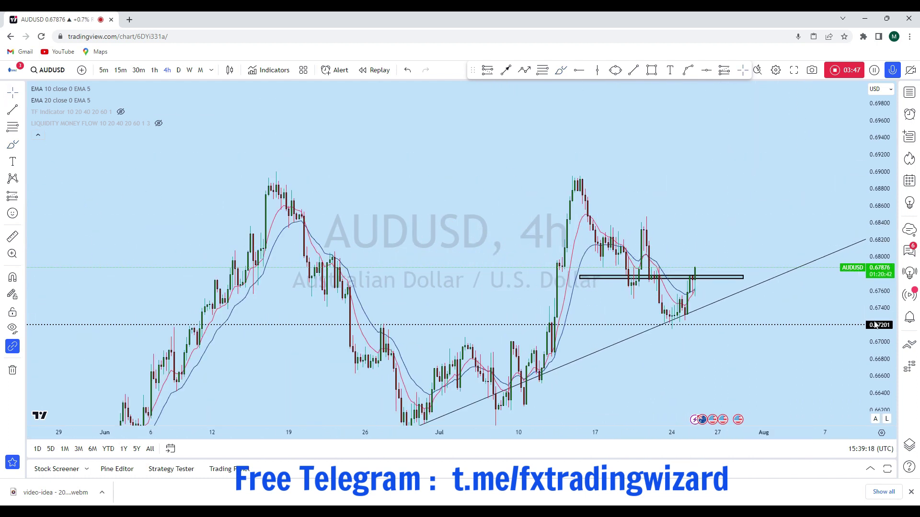
{"action": "scroll", "coordinate": [678, 240], "scroll_direction": "up", "scroll_amount": 3}
{"action": "left_click", "coordinate": [615, 70]}
{"action": "left_click", "coordinate": [664, 289]}
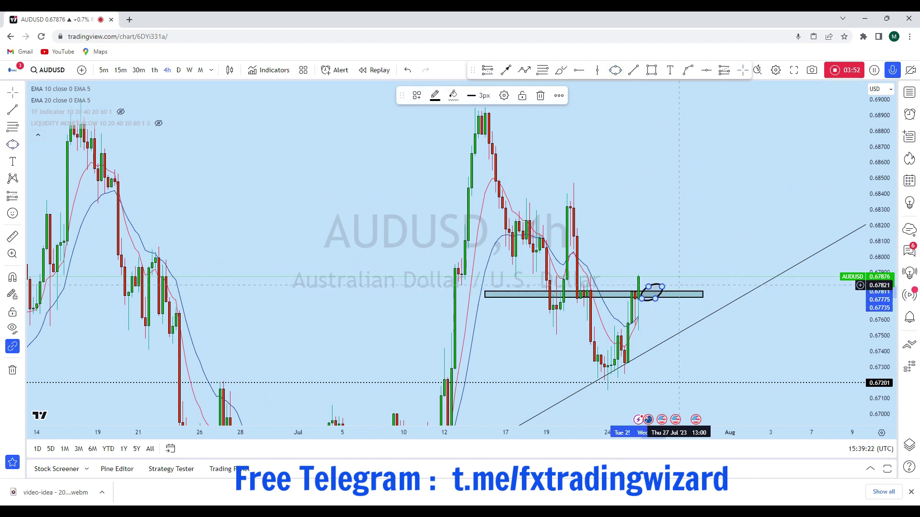
{"action": "scroll", "coordinate": [651, 268], "scroll_direction": "down", "scroll_amount": 3}
{"action": "scroll", "coordinate": [644, 249], "scroll_direction": "up", "scroll_amount": 3}
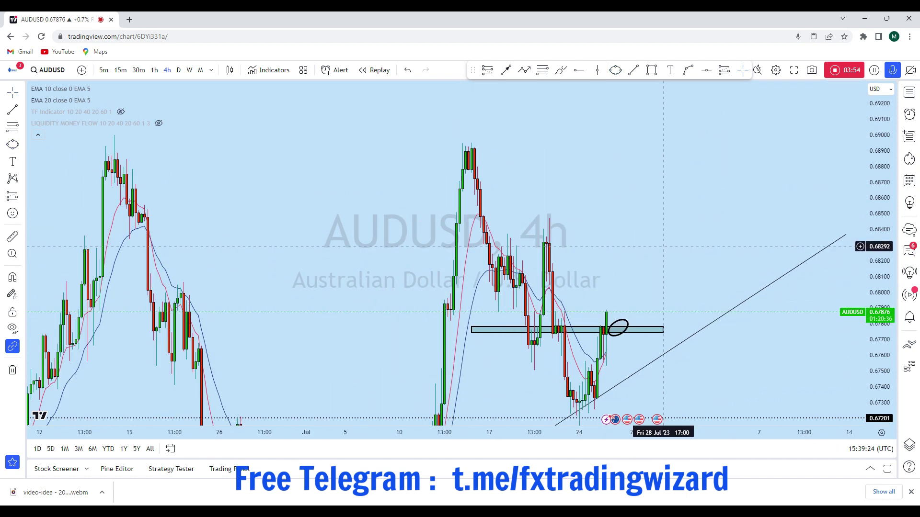
{"action": "left_click", "coordinate": [505, 70]}
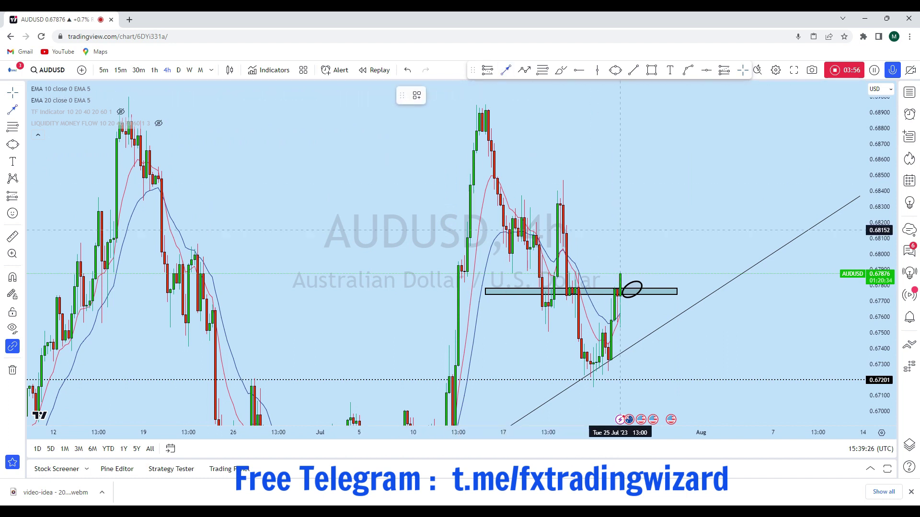